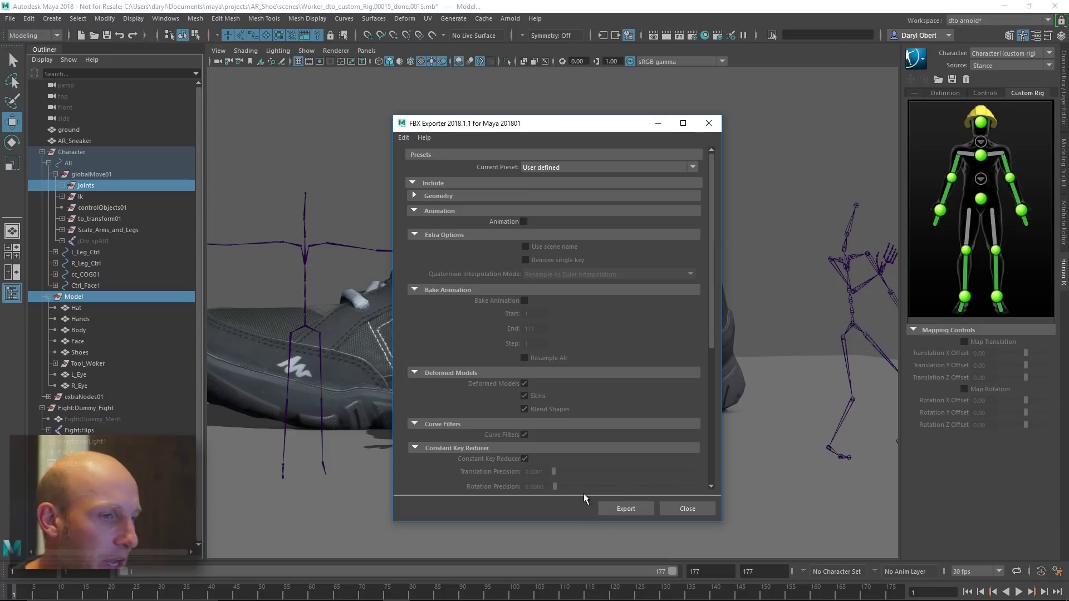
# - Export the selected joints and Model groups as FBX with animation left off, and dismiss the export warnings
pyautogui.click(624, 508)
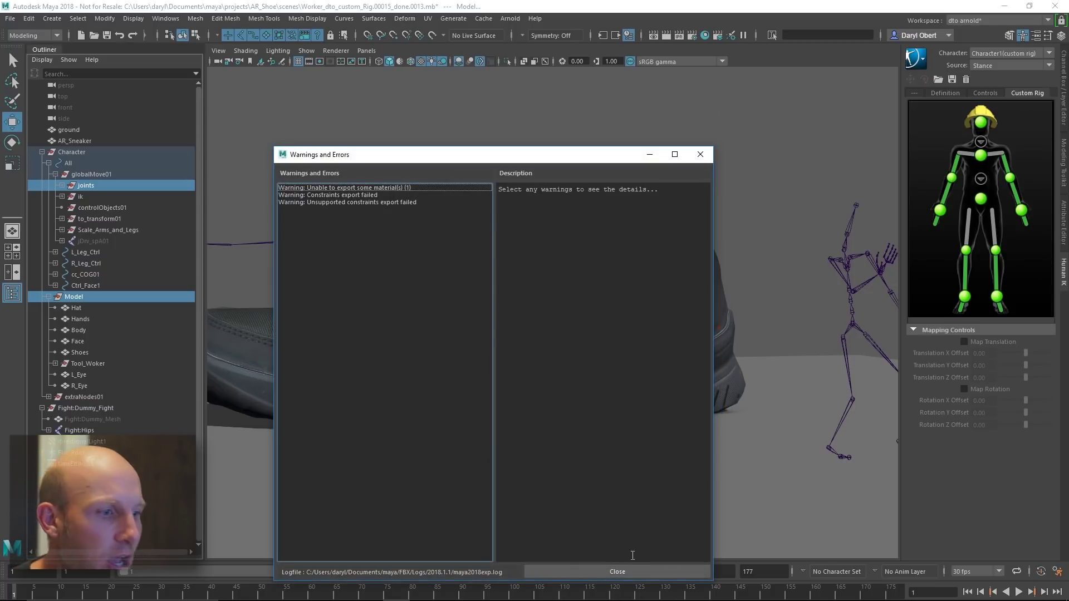
pyautogui.click(621, 570)
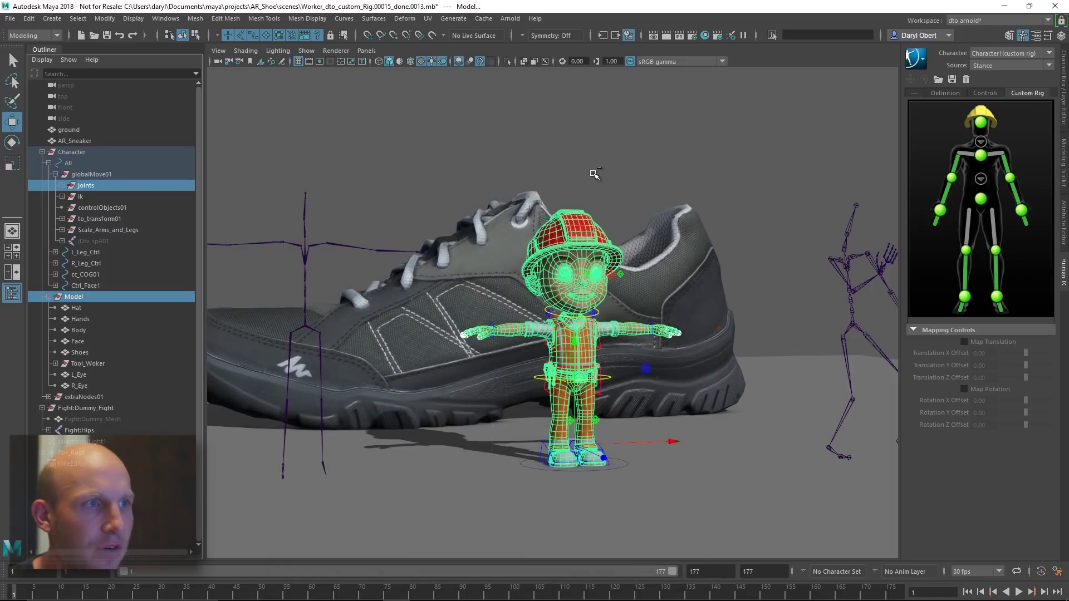
# - Switch to Unity and place the dude asset in the scene hierarchy, viewing the character in the scene
pyautogui.hotkey('alt', 'Tab')
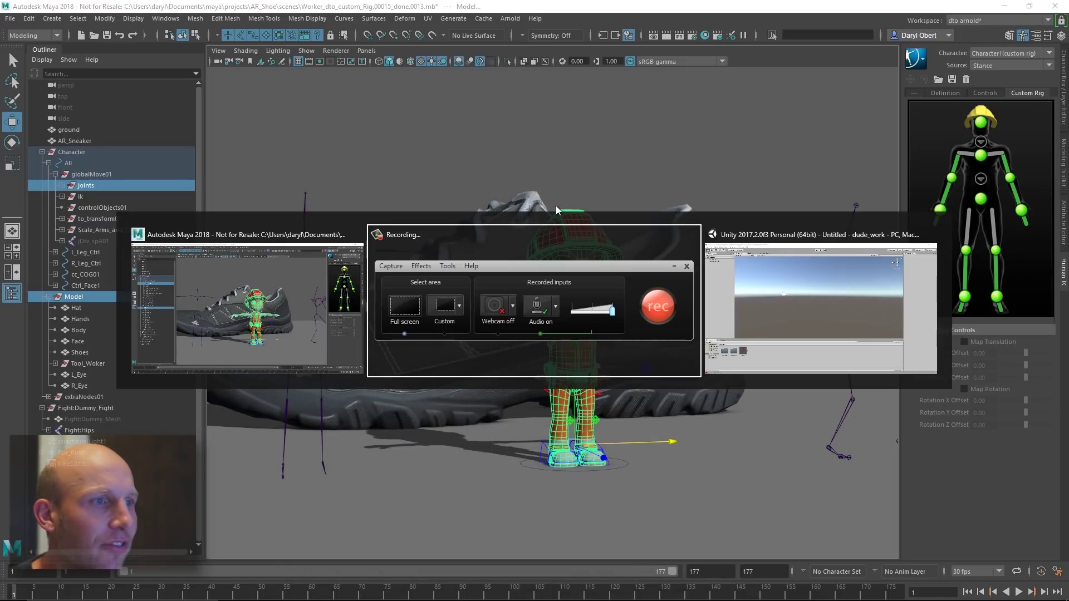
pyautogui.click(776, 306)
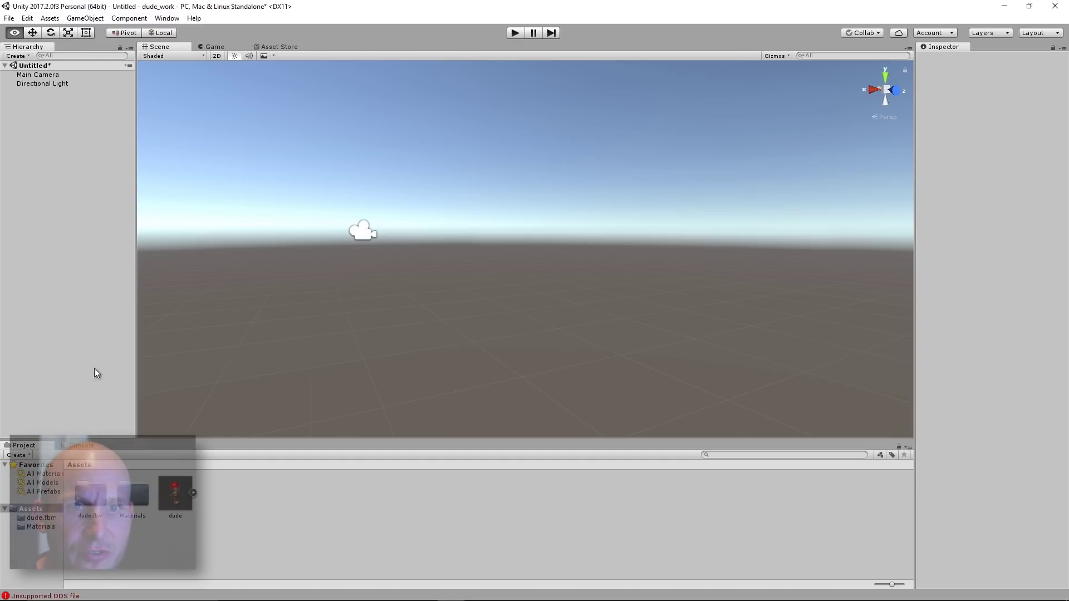
pyautogui.moveTo(175, 491); pyautogui.dragTo(47, 222)
pyautogui.keyDown('alt'); pyautogui.moveTo(589, 233); pyautogui.dragTo(593, 209); pyautogui.keyUp('alt')
pyautogui.click(651, 157)
pyautogui.keyDown('alt'); pyautogui.moveTo(593, 209); pyautogui.dragTo(609, 234, button='right'); pyautogui.keyUp('alt')
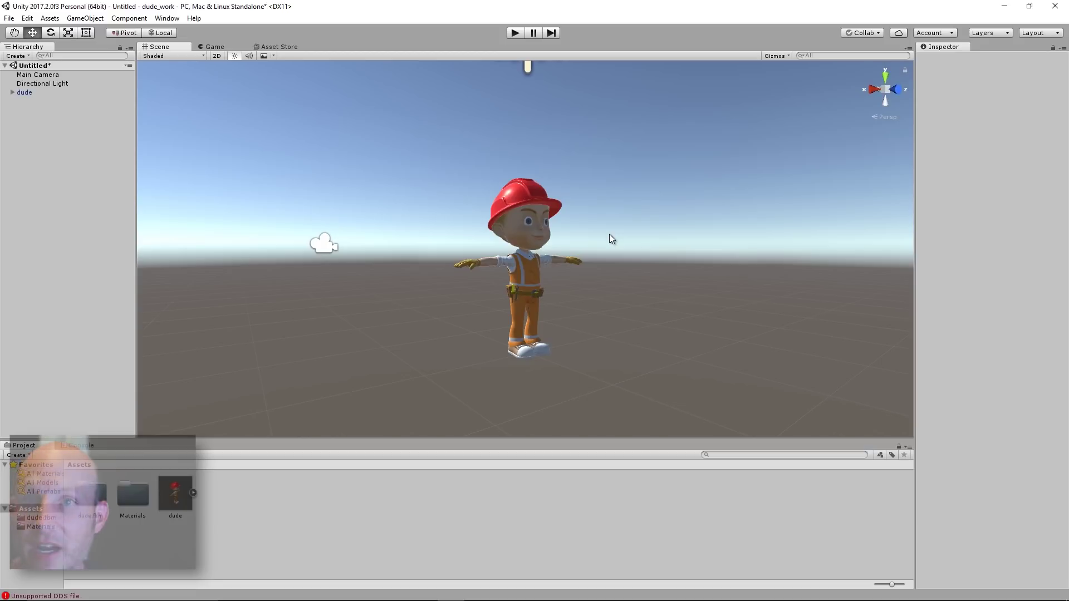
# - Return to Maya, clear the selection, and set the HumanIK source of the custom rig character to None
pyautogui.hotkey('alt', 'Tab')
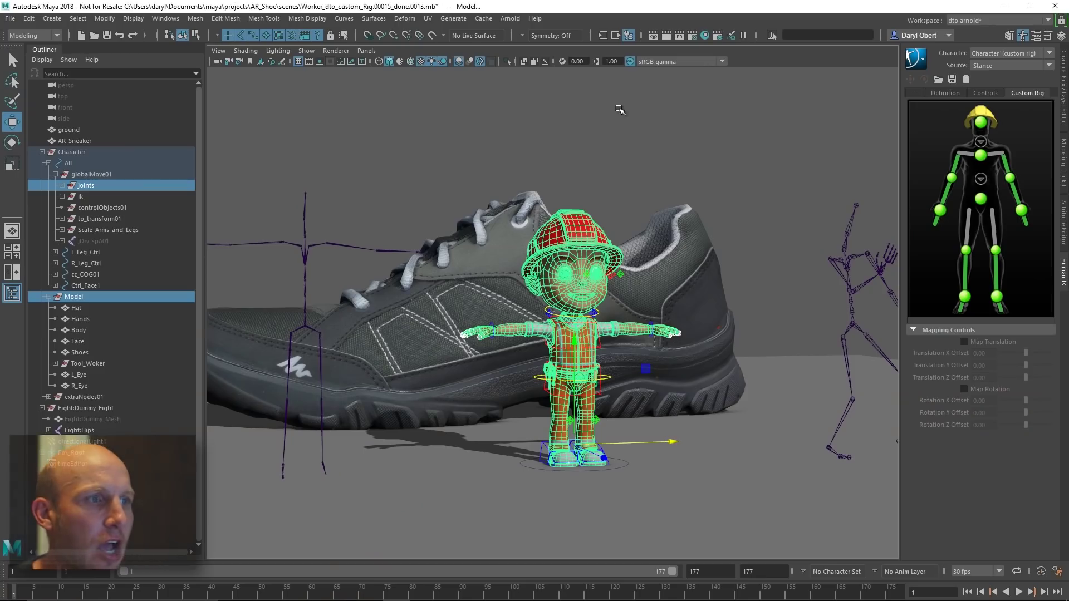
pyautogui.click(587, 134)
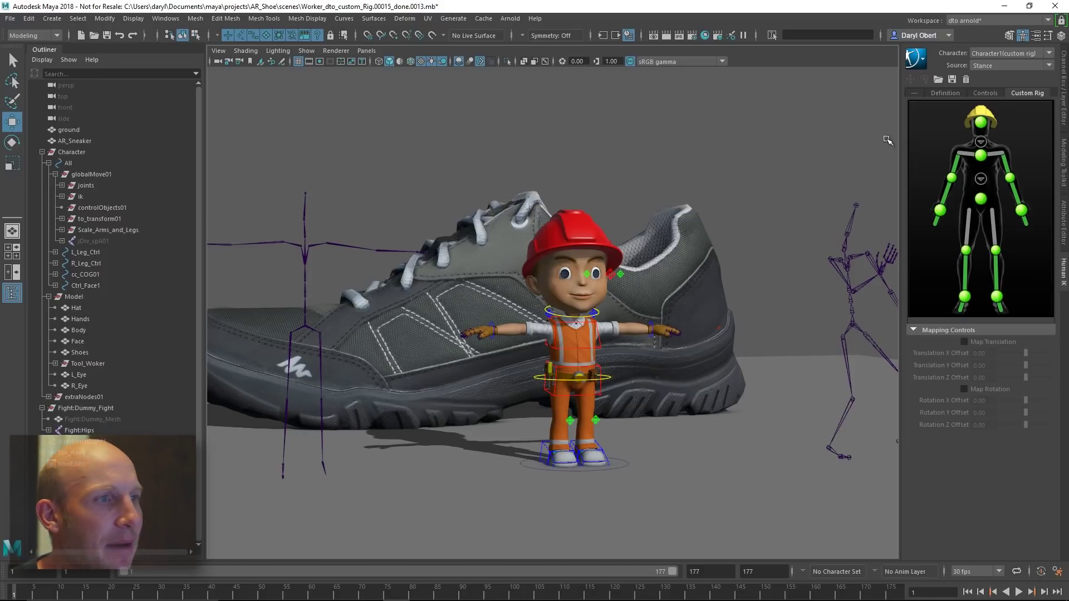
pyautogui.click(1001, 62)
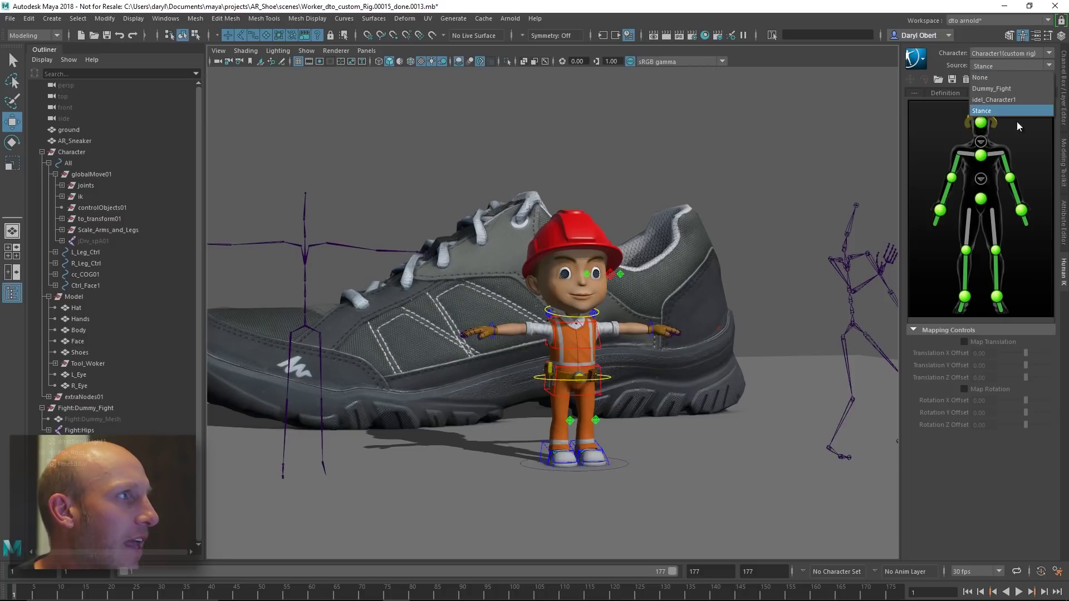
pyautogui.click(996, 77)
pyautogui.keyDown('alt'); pyautogui.moveTo(580, 281); pyautogui.dragTo(368, 269, button='middle'); pyautogui.keyUp('alt')
pyautogui.keyDown('alt'); pyautogui.moveTo(368, 269); pyautogui.dragTo(472, 322, button='right'); pyautogui.keyUp('alt')
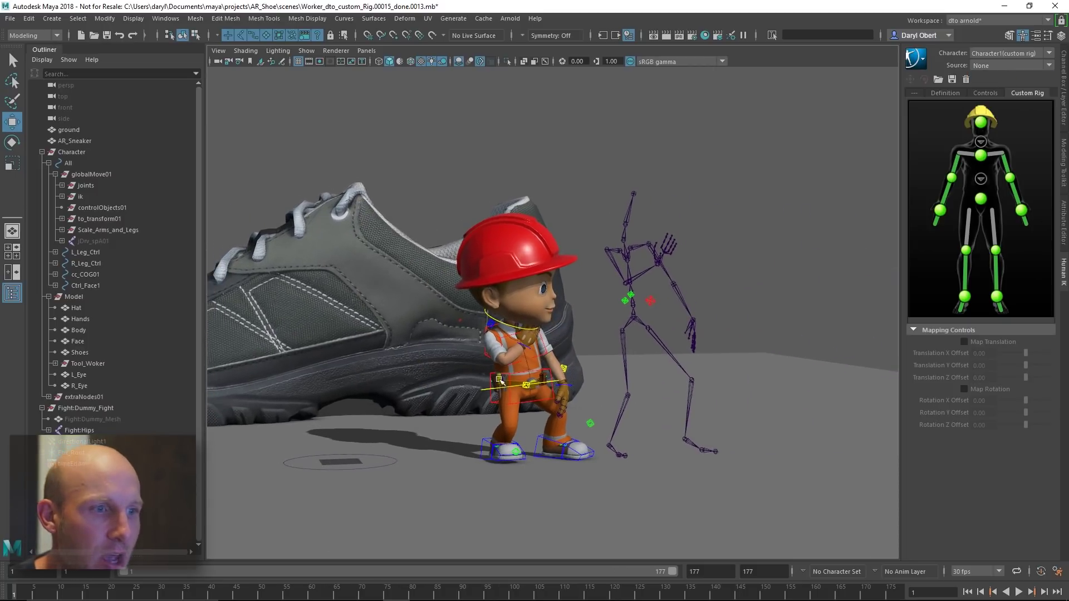
# - Select the cc_COG01 control and scrub to frame 28 to review the fight animation on the rig up close
pyautogui.click(480, 389)
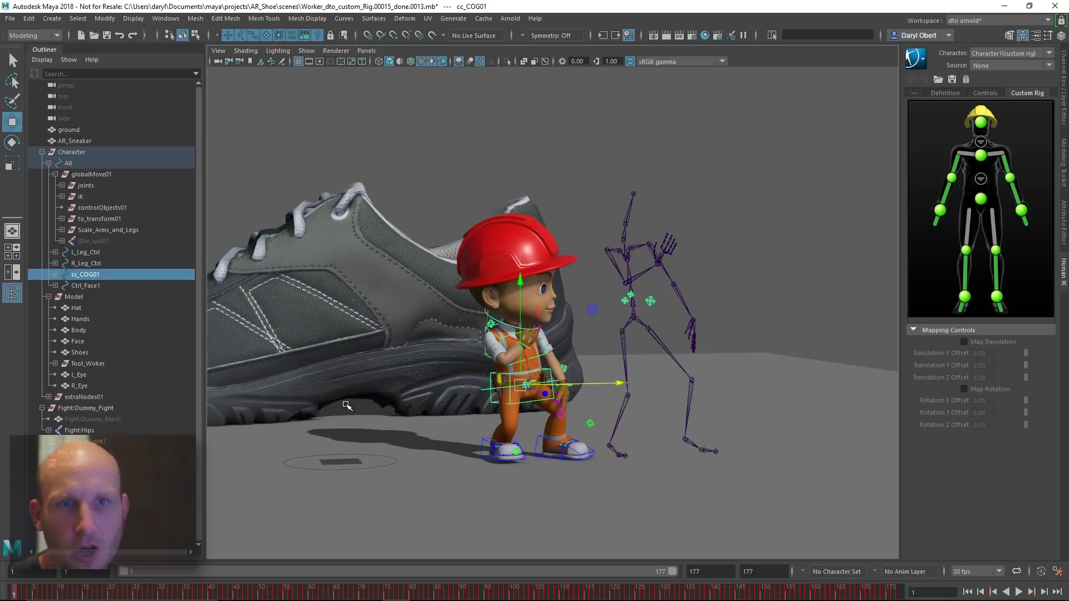
pyautogui.moveTo(66, 597); pyautogui.dragTo(151, 594)
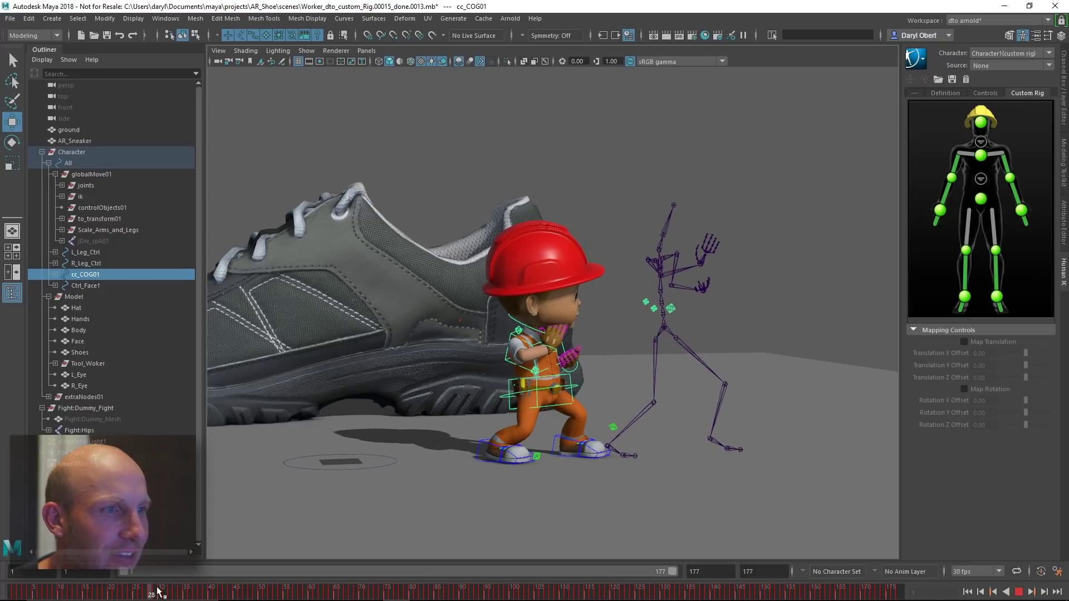
pyautogui.keyDown('alt'); pyautogui.moveTo(477, 382); pyautogui.dragTo(639, 382, button='right'); pyautogui.keyUp('alt')
pyautogui.keyDown('alt'); pyautogui.moveTo(640, 382); pyautogui.dragTo(606, 381); pyautogui.keyUp('alt')
pyautogui.keyDown('alt'); pyautogui.moveTo(606, 382); pyautogui.dragTo(586, 341, button='middle'); pyautogui.keyUp('alt')
pyautogui.keyDown('alt'); pyautogui.moveTo(586, 341); pyautogui.dragTo(579, 341); pyautogui.keyUp('alt')
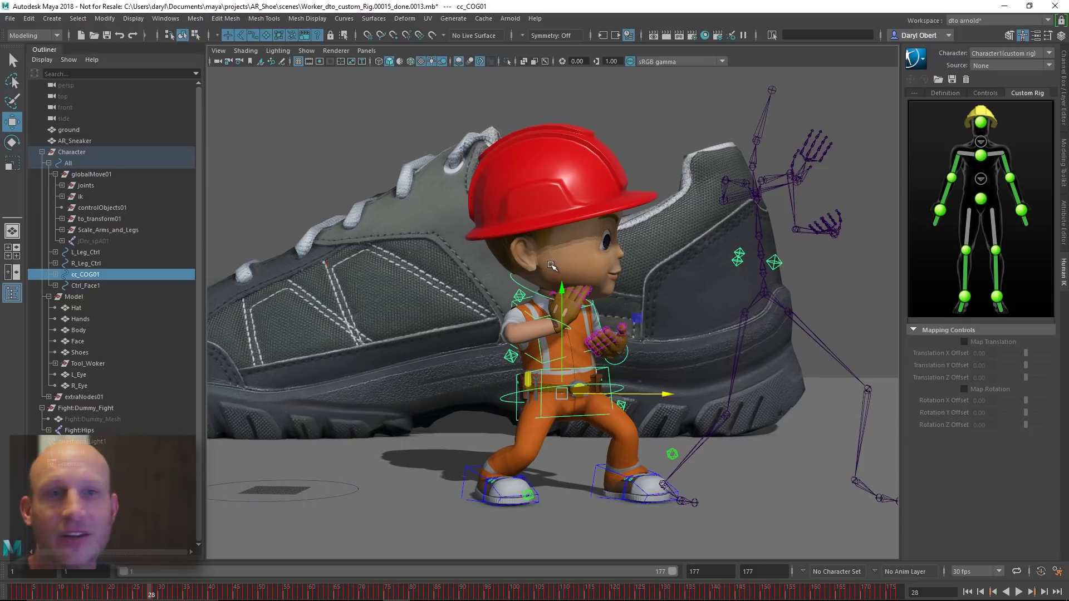
# - Split the workspace to show an animation editor beneath the viewport and switch it to the Time Editor
pyautogui.press('space')
pyautogui.moveTo(552, 254); pyautogui.dragTo(462, 252)
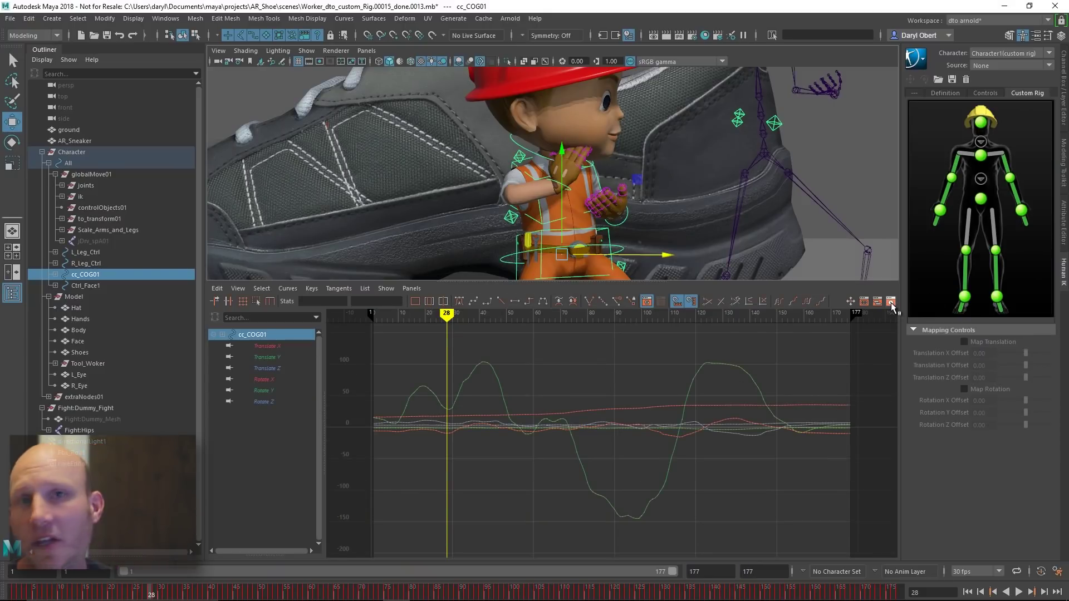
pyautogui.click(891, 302)
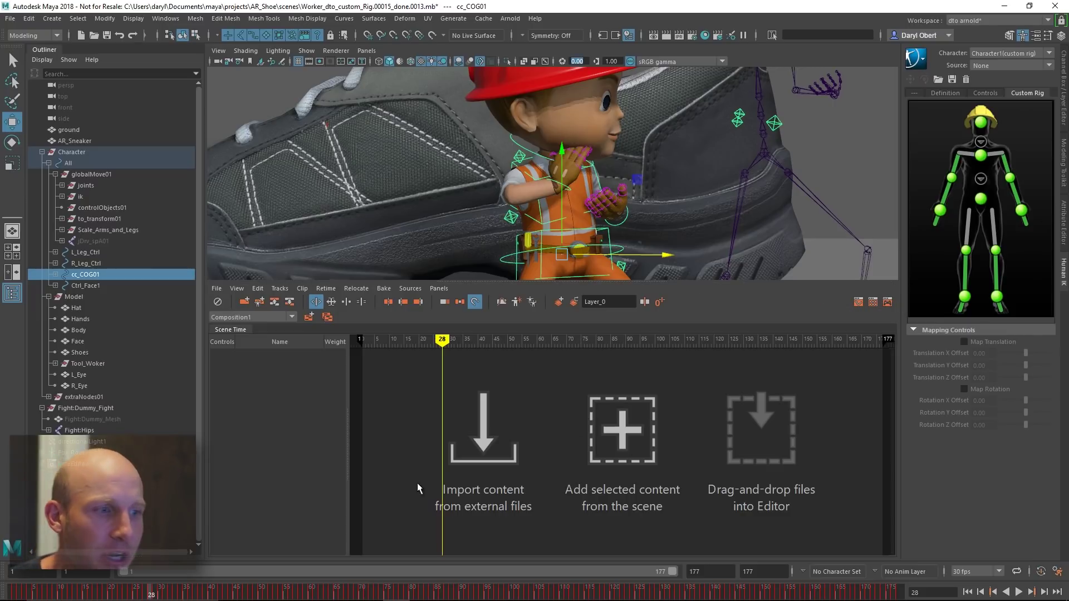
# - Add L_Leg_Ctrl, R_Leg_Ctrl and cc_COG01 from the scene to the Time Editor as a clip, and enlarge the viewport
pyautogui.moveTo(94, 256); pyautogui.dragTo(92, 274)
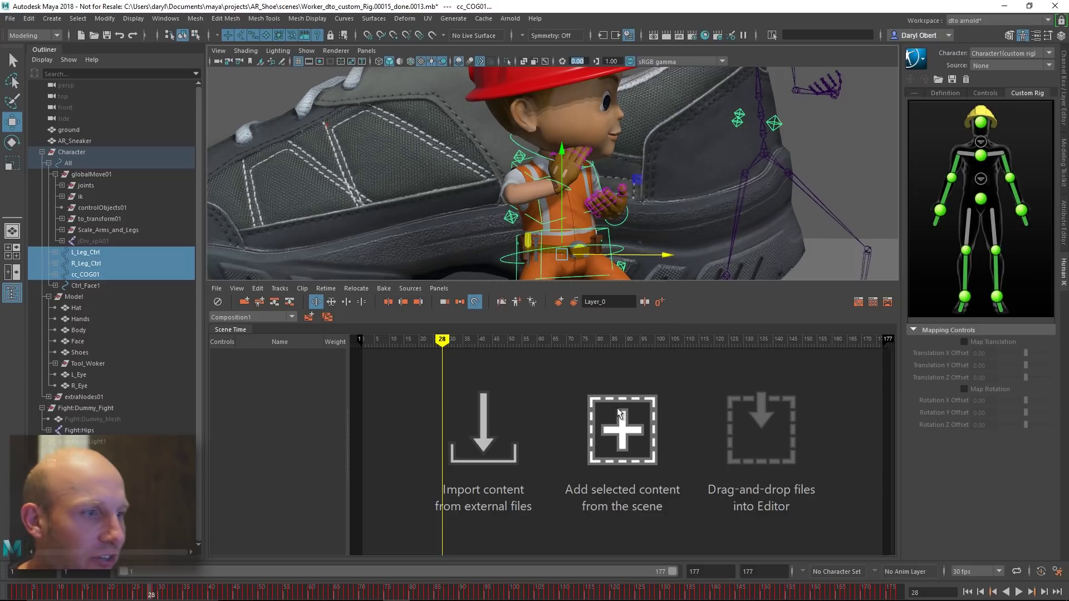
pyautogui.click(625, 425)
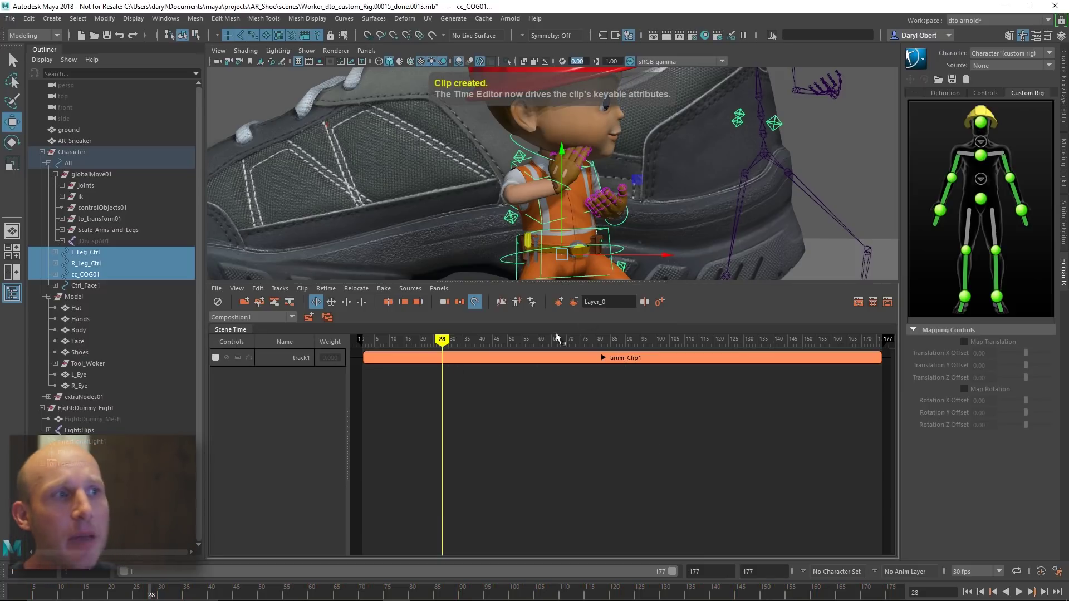
pyautogui.moveTo(585, 282); pyautogui.dragTo(586, 423)
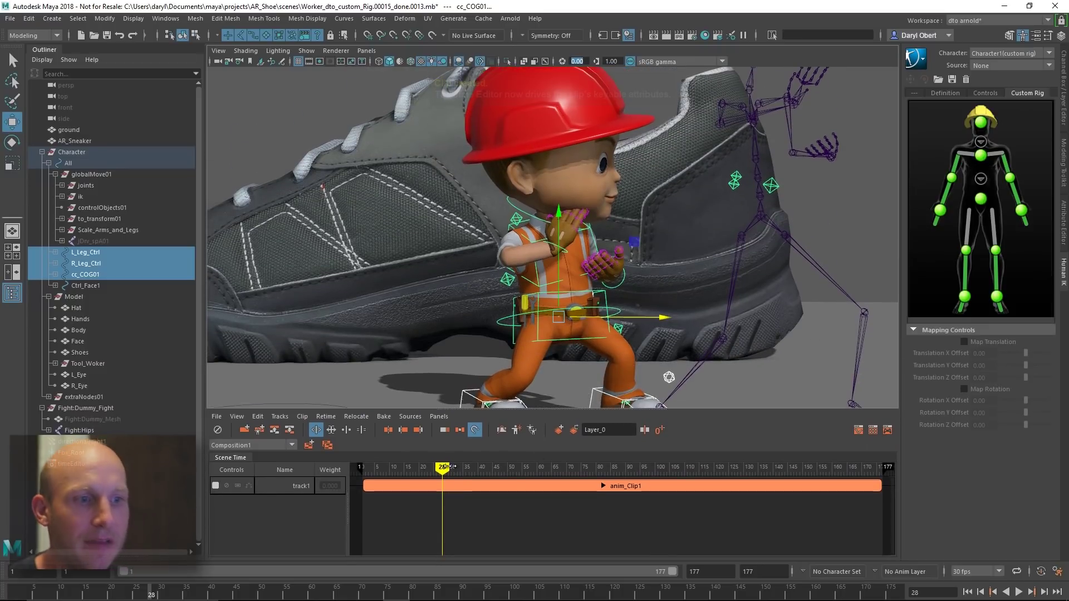
# - Scrub the Time Editor to frame 69 to review the worker's motion in the new clip
pyautogui.moveTo(441, 466); pyautogui.dragTo(464, 486)
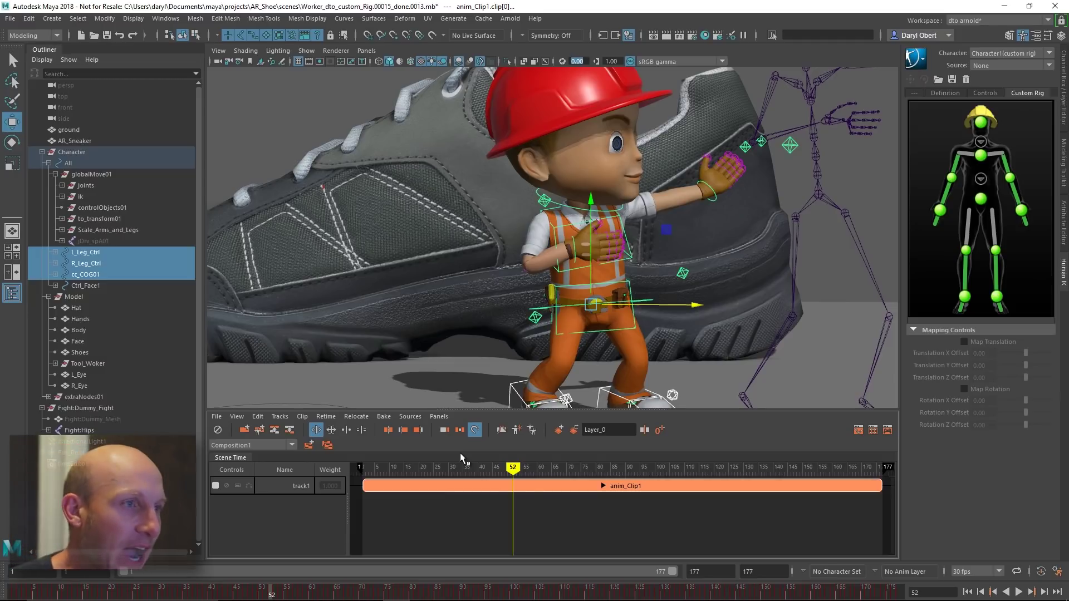
pyautogui.moveTo(597, 236)
pyautogui.keyDown('alt'); pyautogui.mouseDown()
pyautogui.moveTo(568, 238)
pyautogui.moveTo(589, 237)
pyautogui.mouseUp(); pyautogui.keyUp('alt')
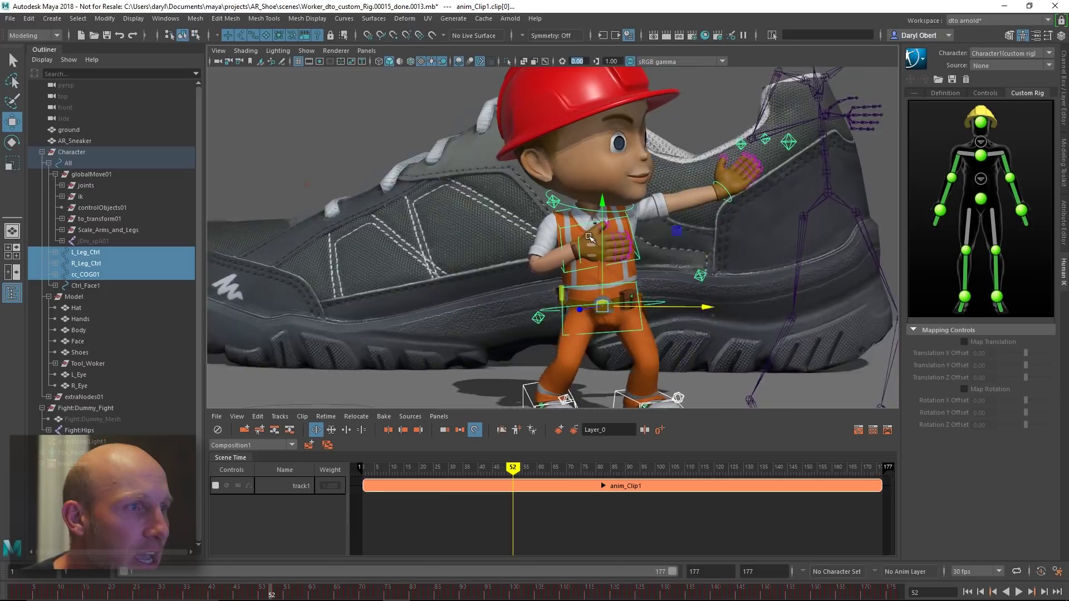
pyautogui.moveTo(513, 468); pyautogui.dragTo(563, 467)
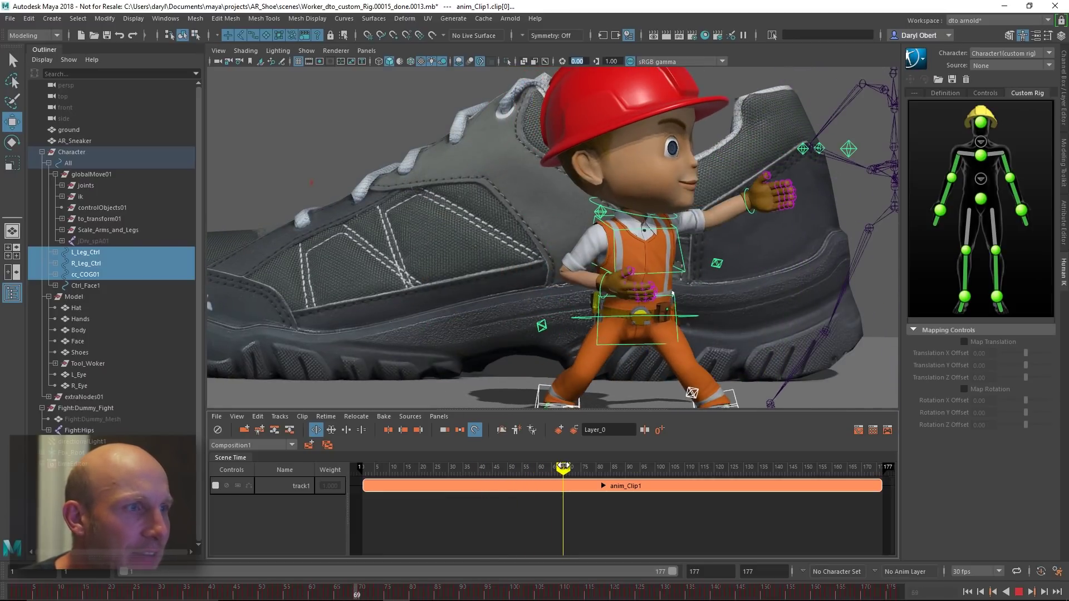
# - Select the R_Arm_Ctrl control and add an additive layer for it to anim_Clip1
pyautogui.click(600, 290)
pyautogui.moveTo(611, 289); pyautogui.dragTo(612, 267)
pyautogui.moveTo(550, 367)
pyautogui.keyDown('alt'); pyautogui.mouseDown()
pyautogui.moveTo(579, 365)
pyautogui.moveTo(551, 372)
pyautogui.mouseUp(); pyautogui.keyUp('alt')
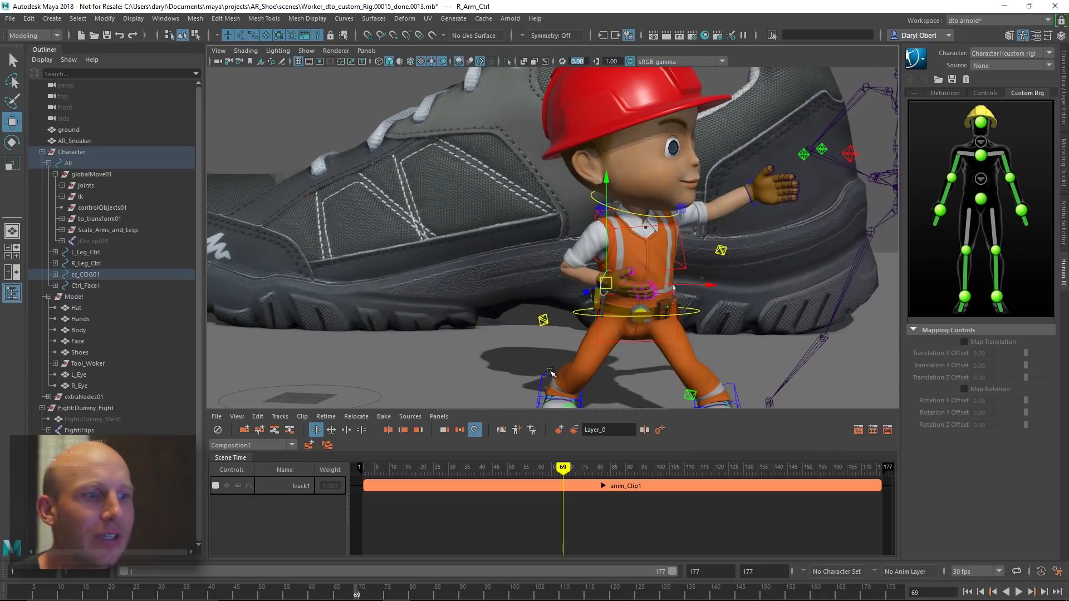
pyautogui.keyDown('alt'); pyautogui.moveTo(544, 333); pyautogui.dragTo(551, 353); pyautogui.keyUp('alt')
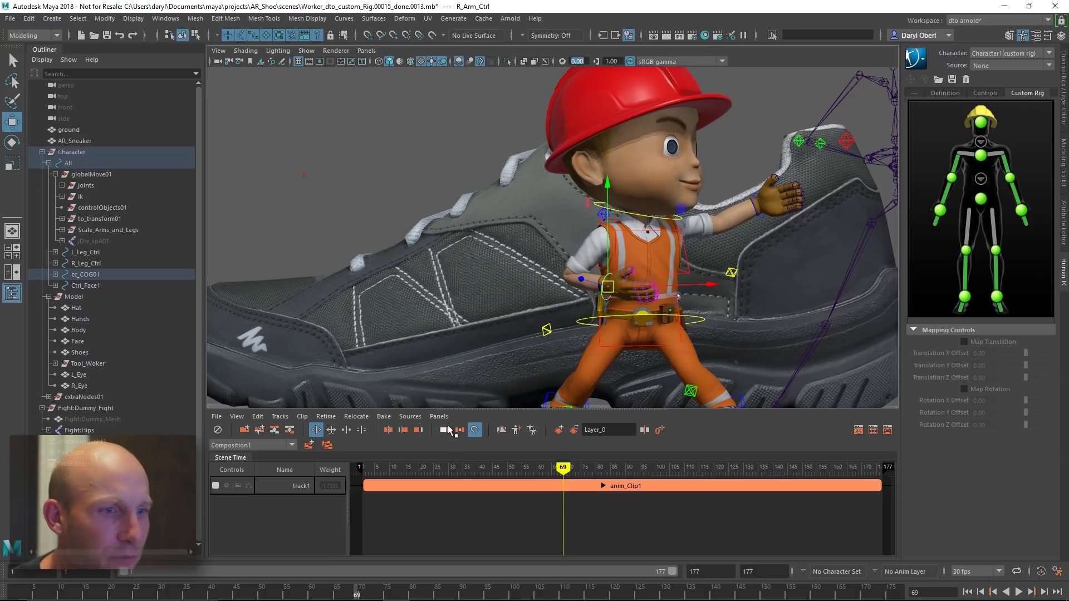
pyautogui.click(423, 483)
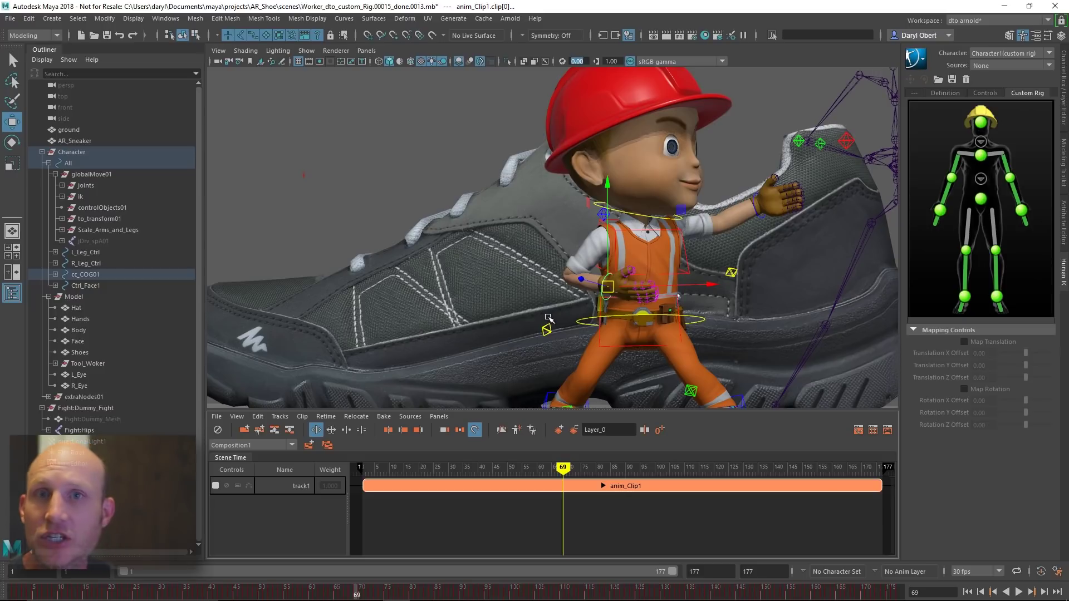
pyautogui.click(559, 431)
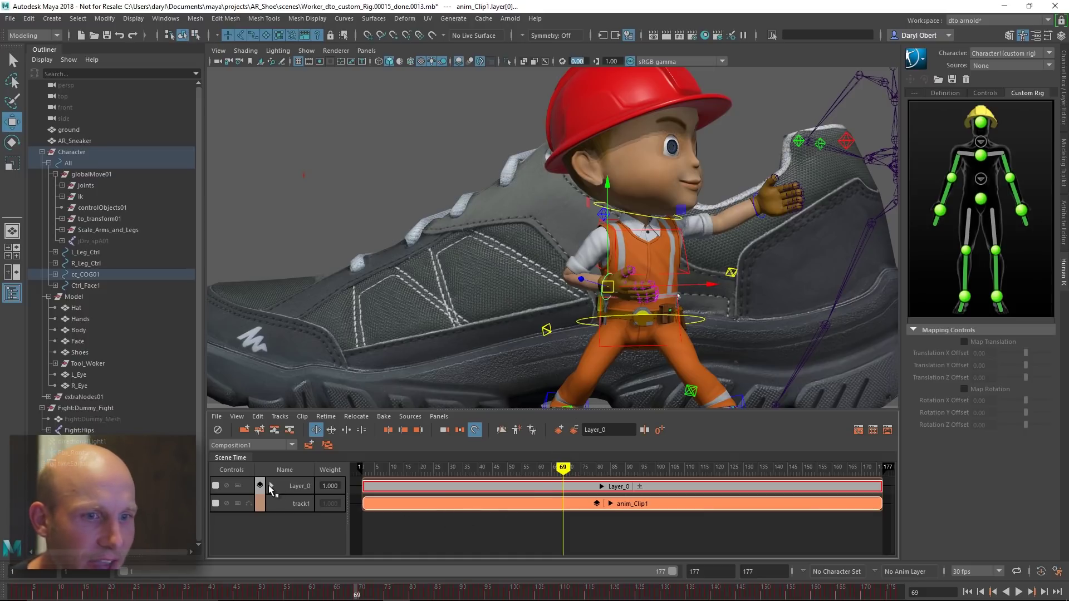
# - Expand Layer_0 and widen the name column to inspect its R_Arm_Ctrl rotate and translate channels, then collapse it
pyautogui.click(270, 486)
pyautogui.click(269, 485)
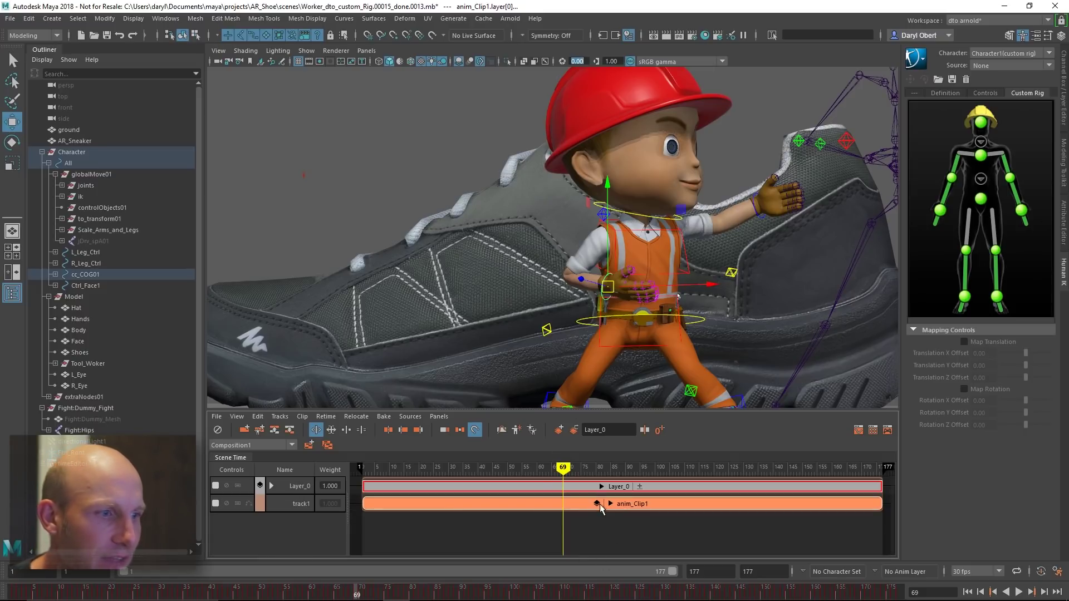
pyautogui.click(609, 503)
pyautogui.click(611, 504)
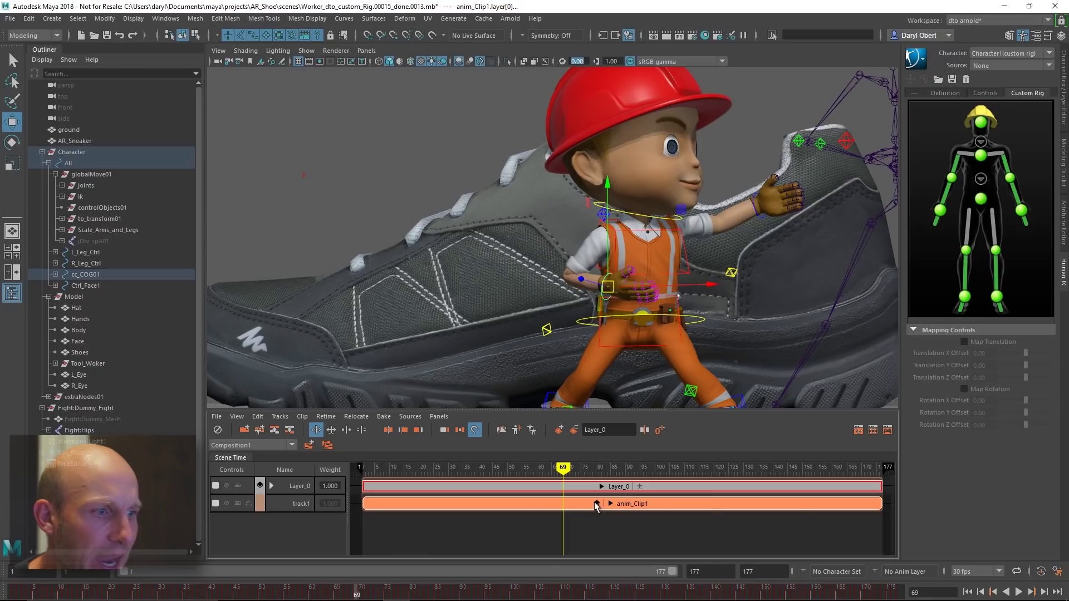
pyautogui.click(595, 504)
pyautogui.click(597, 487)
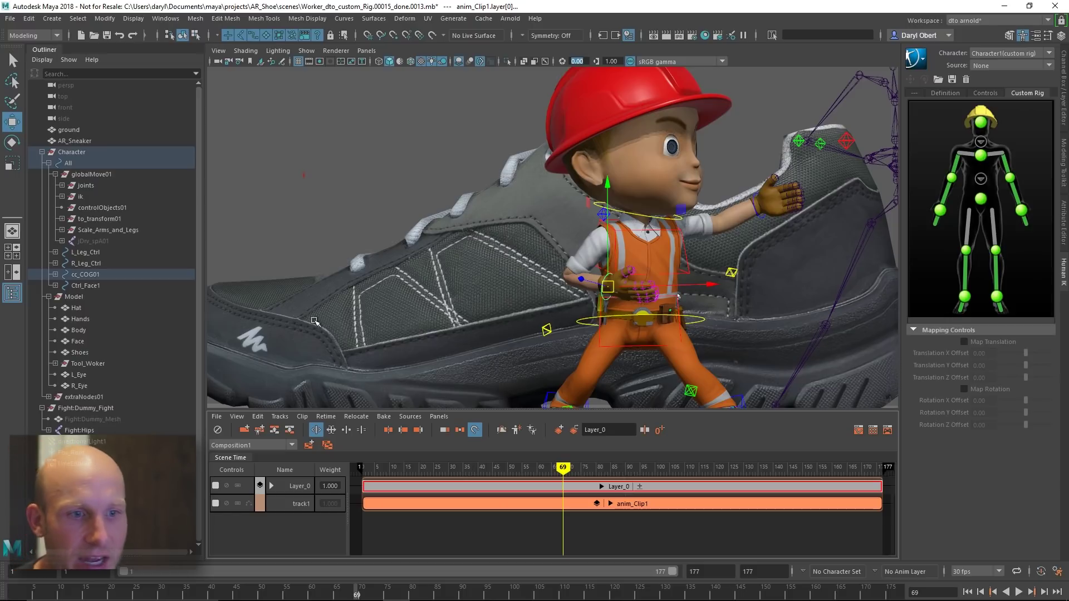
pyautogui.click(271, 486)
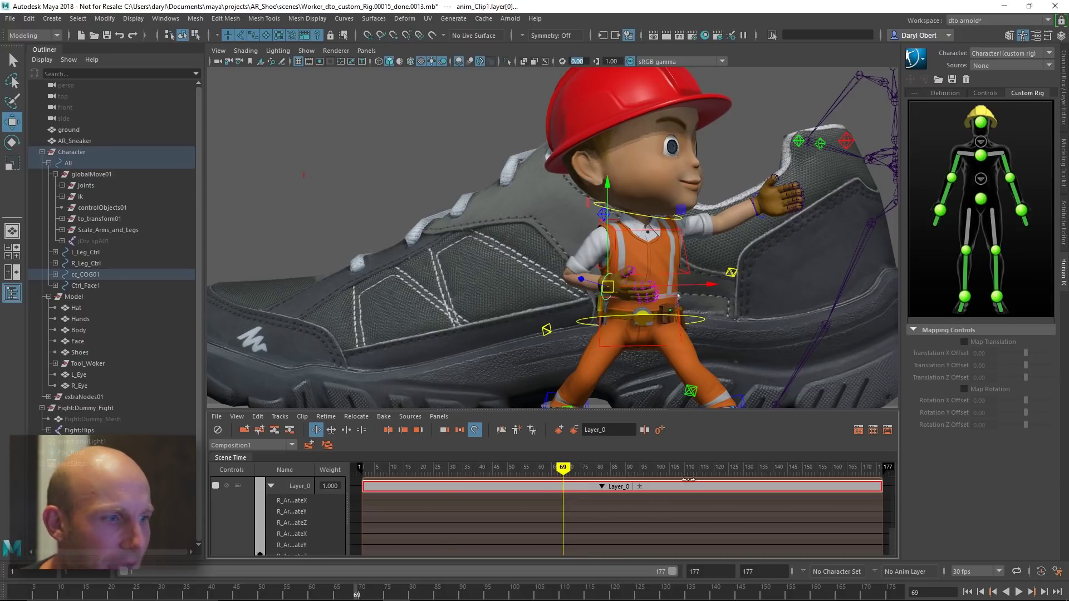
pyautogui.moveTo(626, 412); pyautogui.dragTo(626, 344)
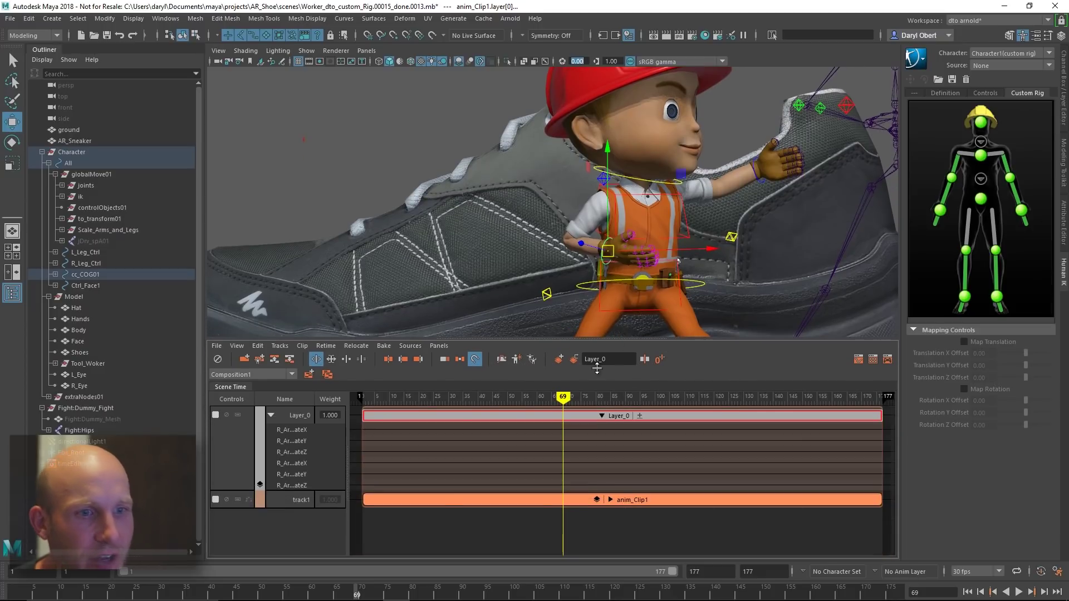
pyautogui.moveTo(351, 436); pyautogui.dragTo(409, 437)
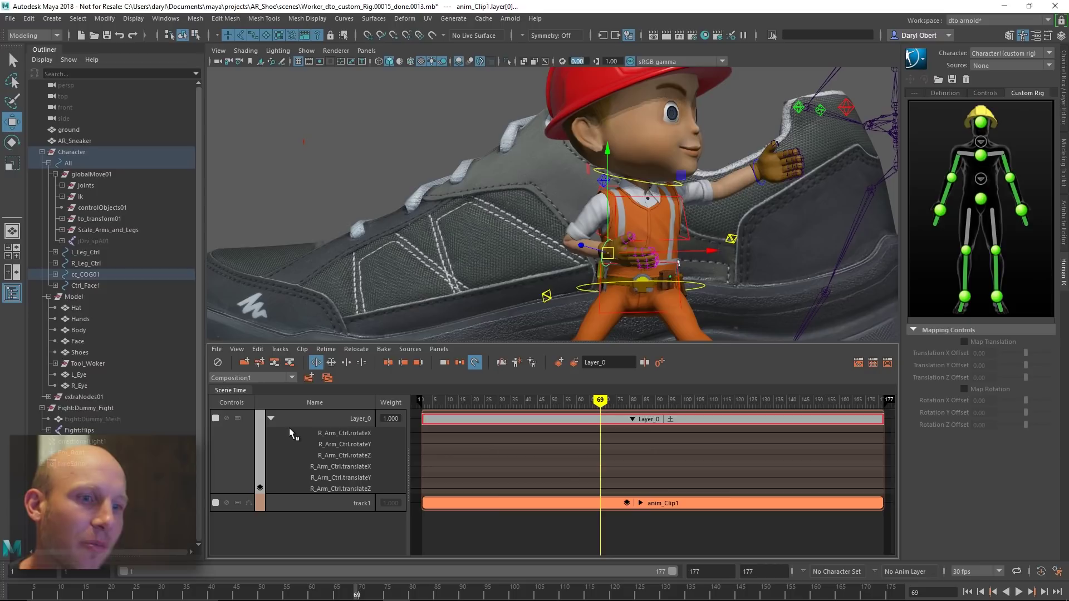
pyautogui.click(271, 419)
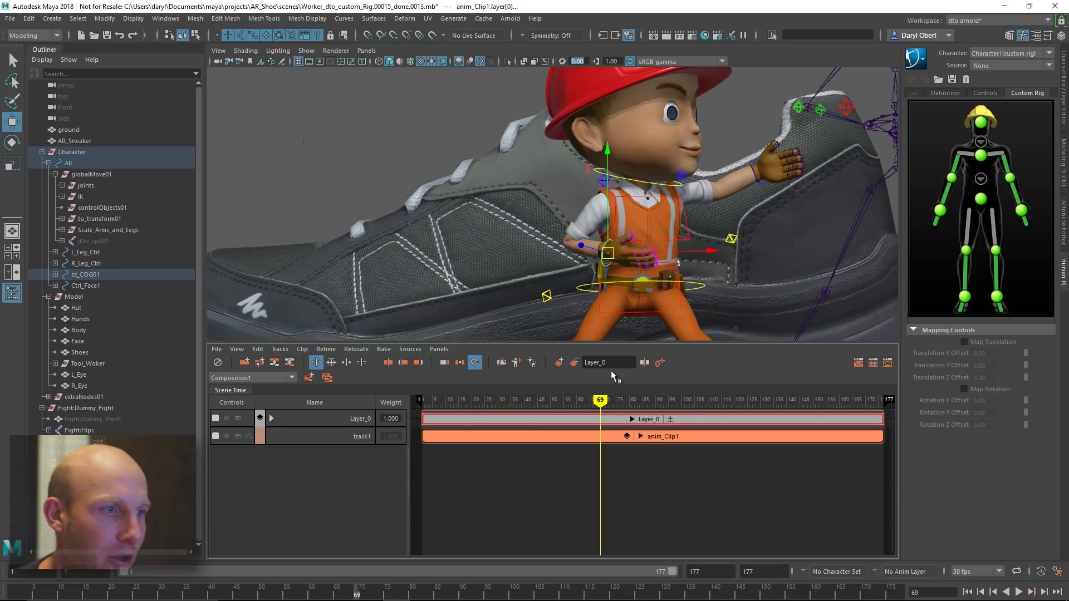
pyautogui.moveTo(610, 342); pyautogui.dragTo(610, 440)
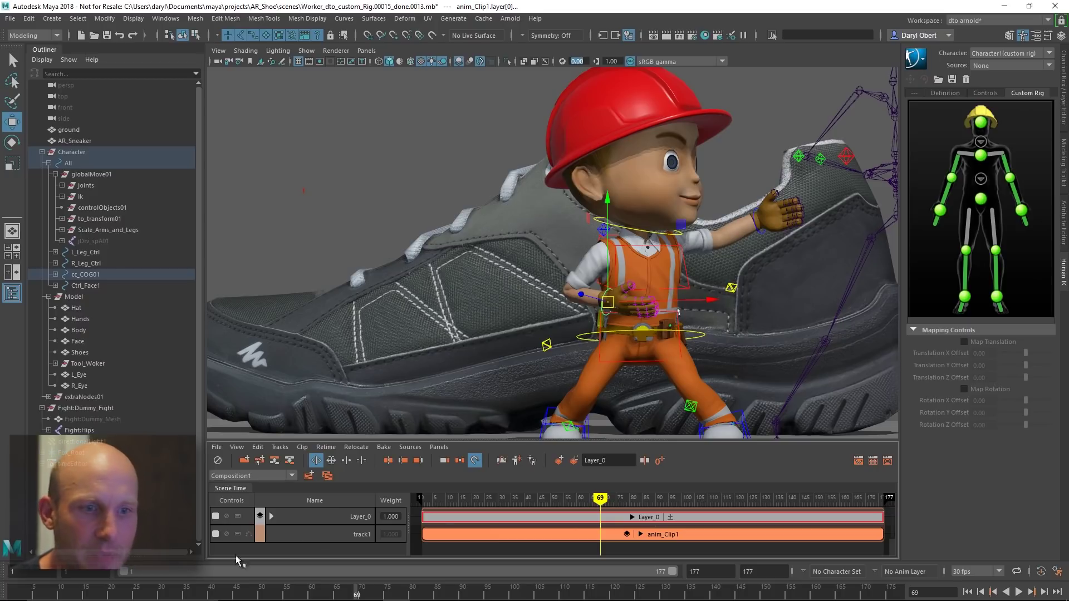
# - Move to frame 9, switch Layer_0 to its keyframe view and expand its R_Arm_Ctrl channels
pyautogui.moveTo(600, 497); pyautogui.dragTo(444, 497)
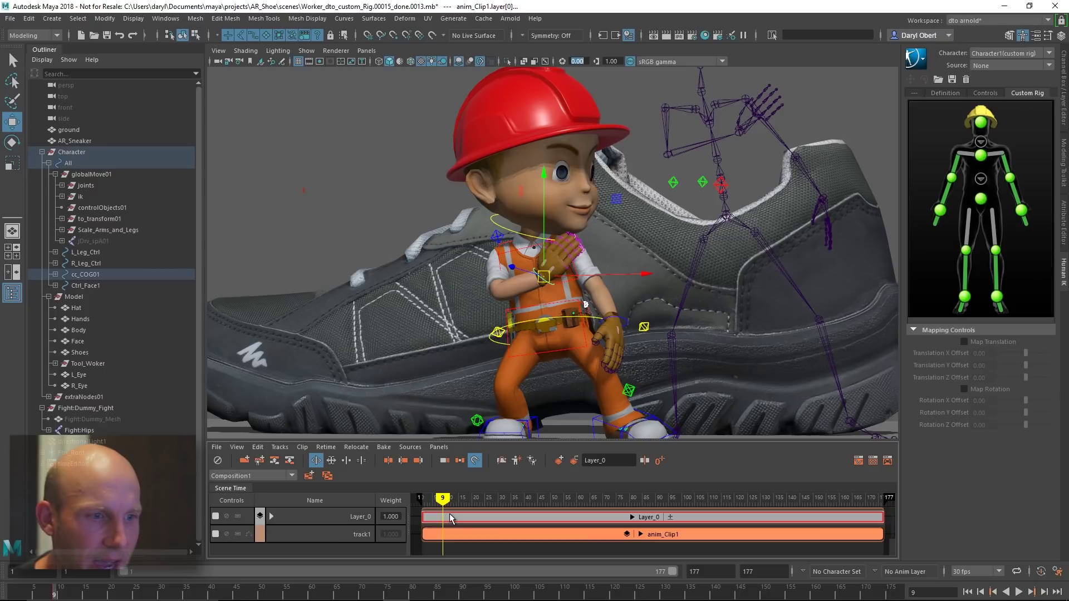
pyautogui.click(215, 516)
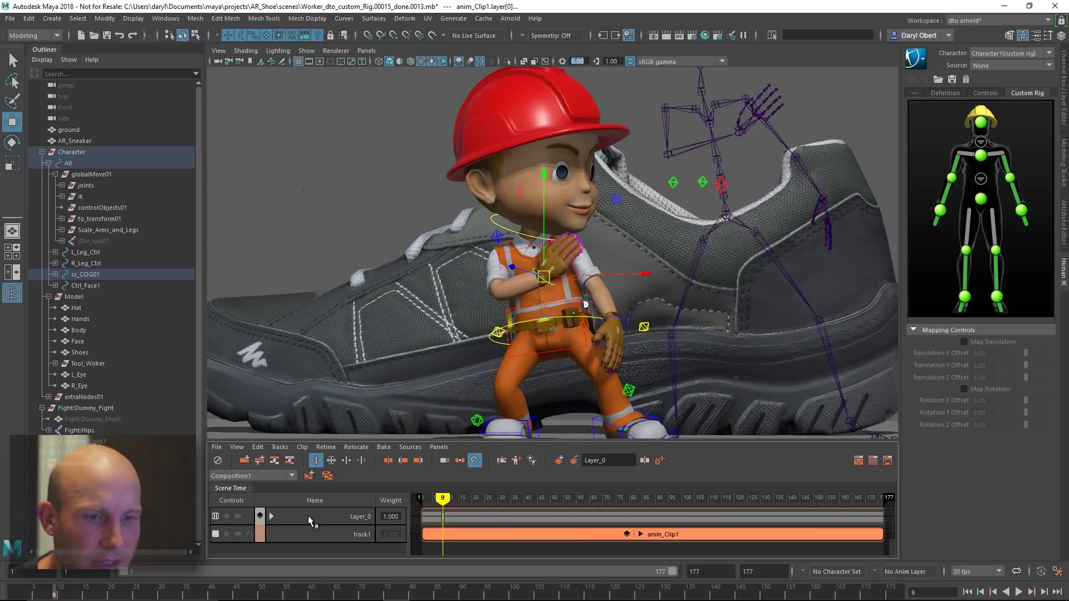
pyautogui.click(271, 516)
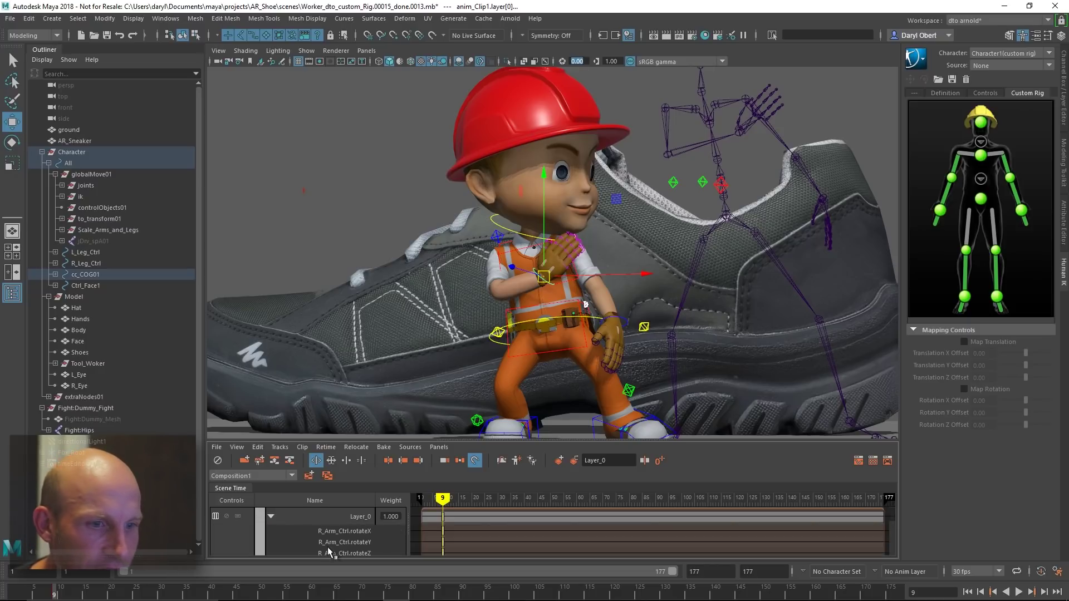
# - Collapse Layer_0's channels, key the layer at frames 9 and 71, and play the animation
pyautogui.click(271, 517)
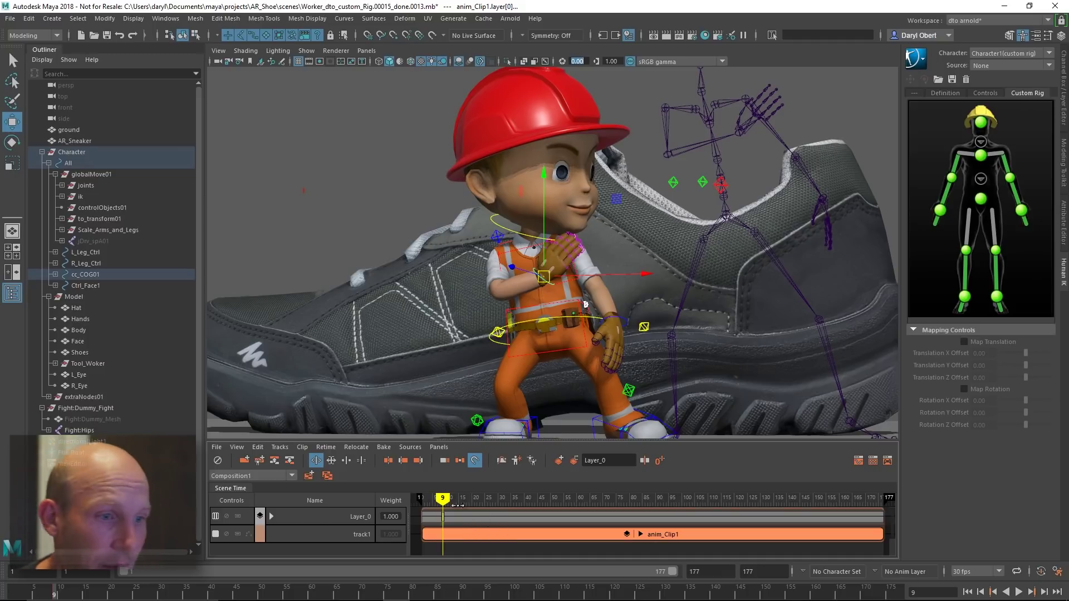
pyautogui.moveTo(457, 505); pyautogui.dragTo(611, 504)
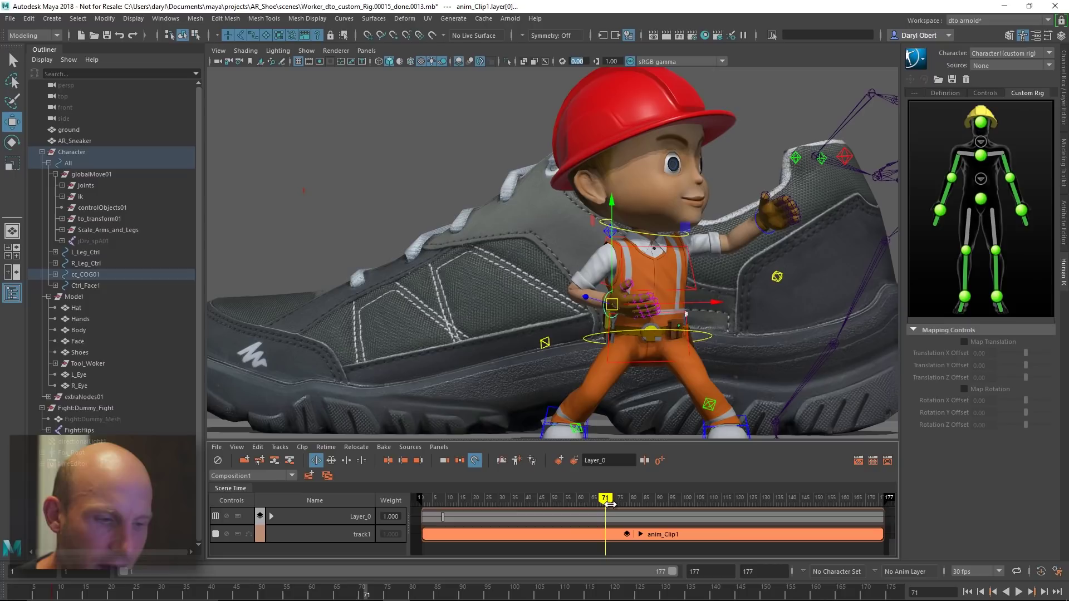
pyautogui.hotkey('alt', 'v')
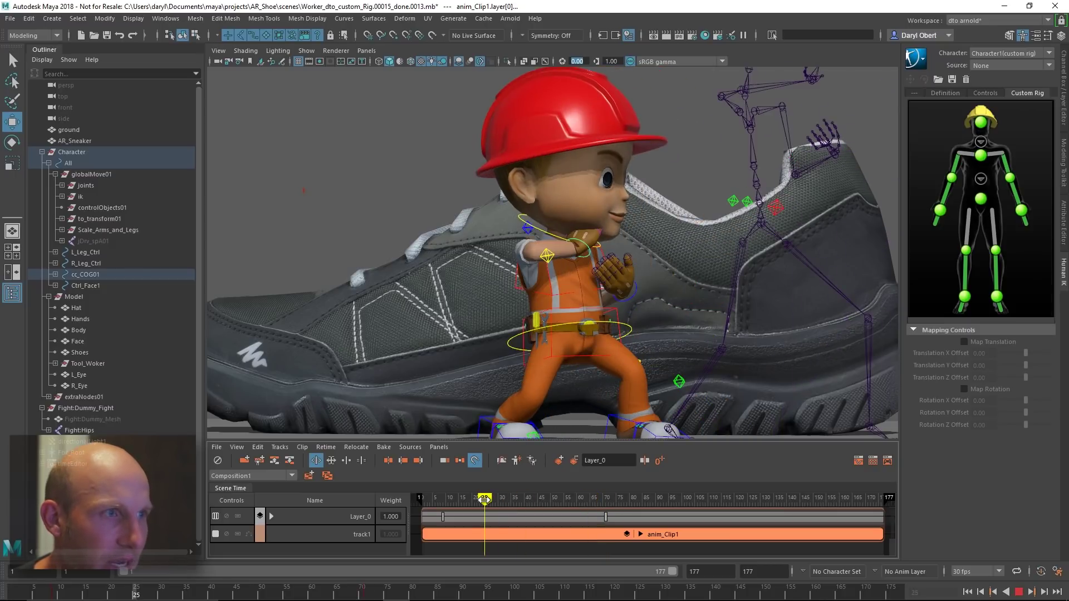
# - At frame 25, move and rotate the worker's R_Arm_Ctrl control to adjust the right hand pose and key it on Layer_0
pyautogui.keyDown('alt'); pyautogui.moveTo(548, 305); pyautogui.dragTo(445, 328); pyautogui.keyUp('alt')
pyautogui.moveTo(600, 242); pyautogui.dragTo(567, 248)
pyautogui.press('e')
pyautogui.moveTo(494, 181); pyautogui.dragTo(463, 220)
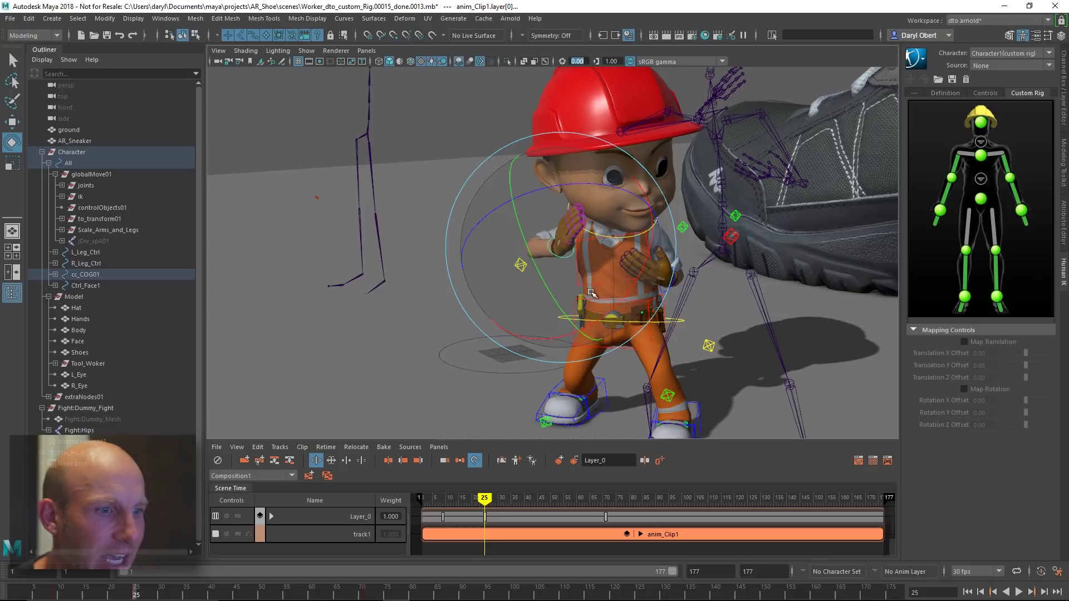
# - At frame 15, raise and rotate the right hand beside the worker's face and key the pose on Layer_0
pyautogui.moveTo(479, 500); pyautogui.dragTo(458, 500)
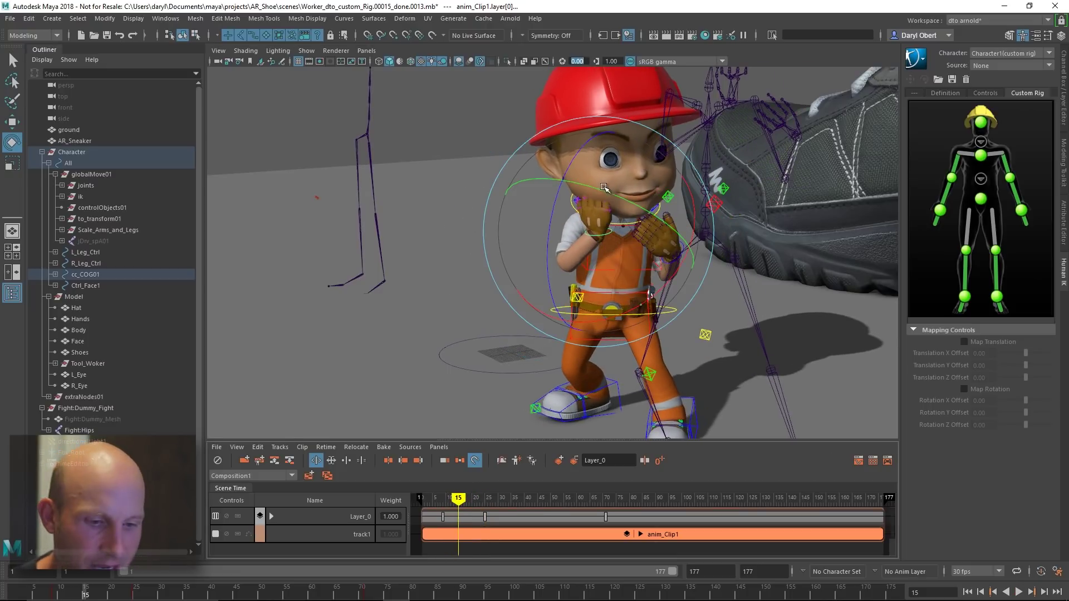
pyautogui.press('w')
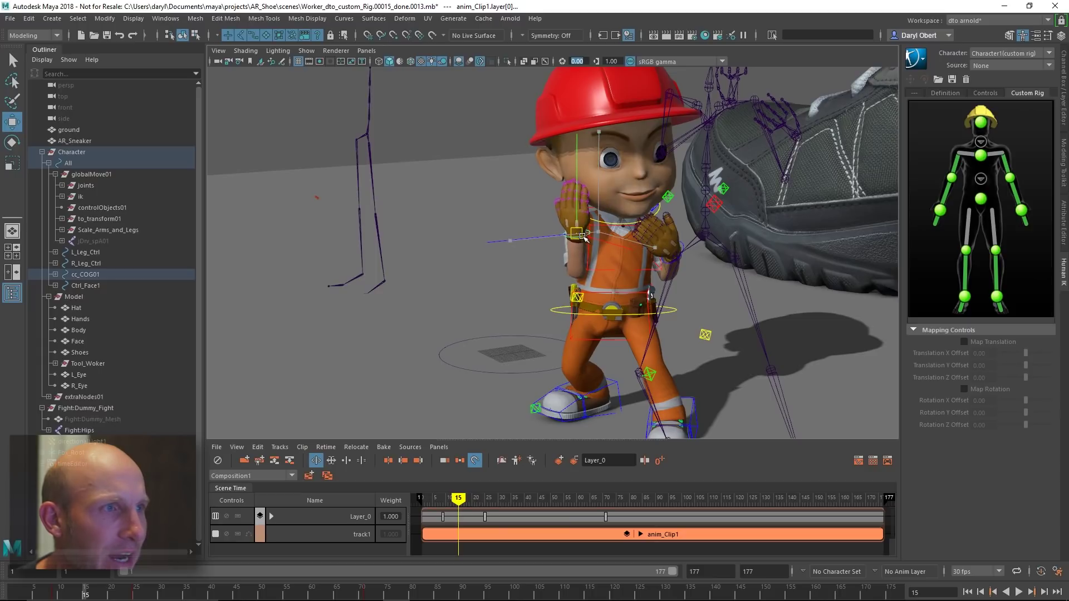
pyautogui.keyDown('alt'); pyautogui.moveTo(541, 245); pyautogui.dragTo(547, 217); pyautogui.keyUp('alt')
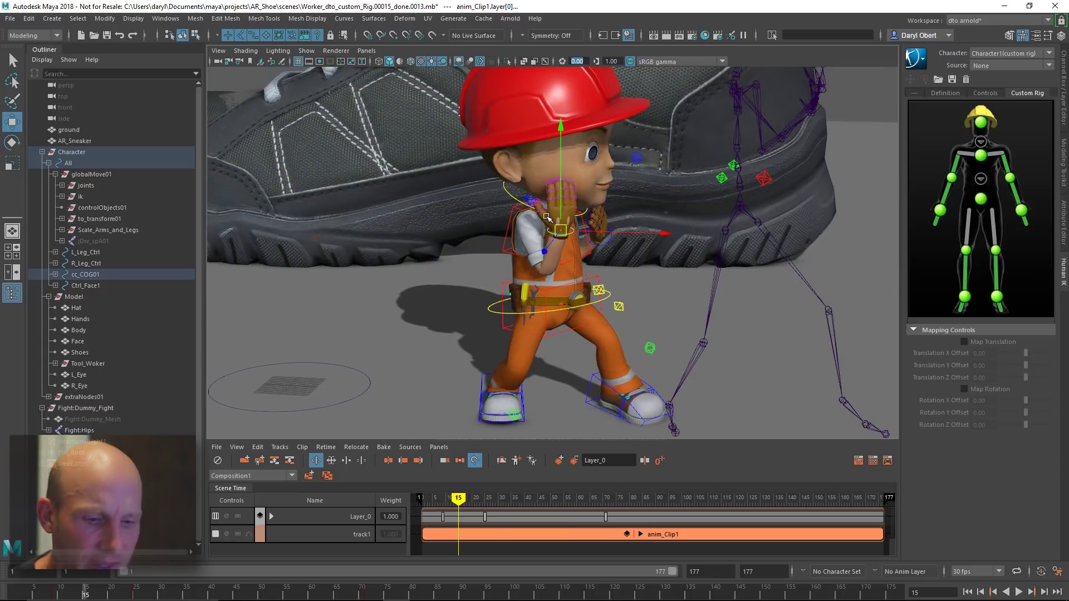
pyautogui.press('e')
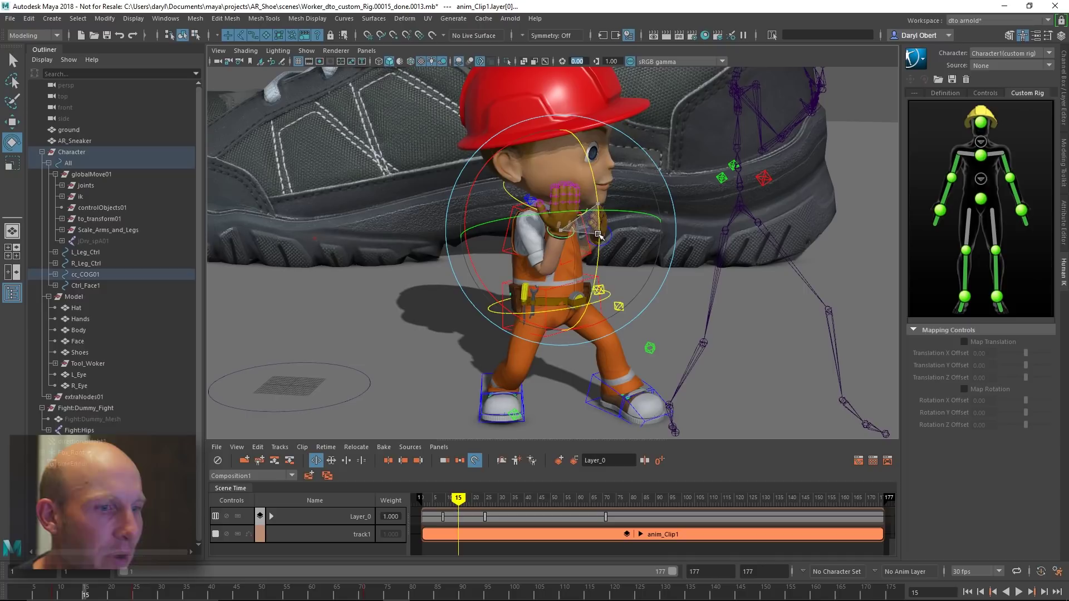
pyautogui.press('s')
# - Move to frame 33 and mute then unmute Layer_0 to compare the arm with and without the additive layer
pyautogui.moveTo(457, 499); pyautogui.dragTo(506, 499)
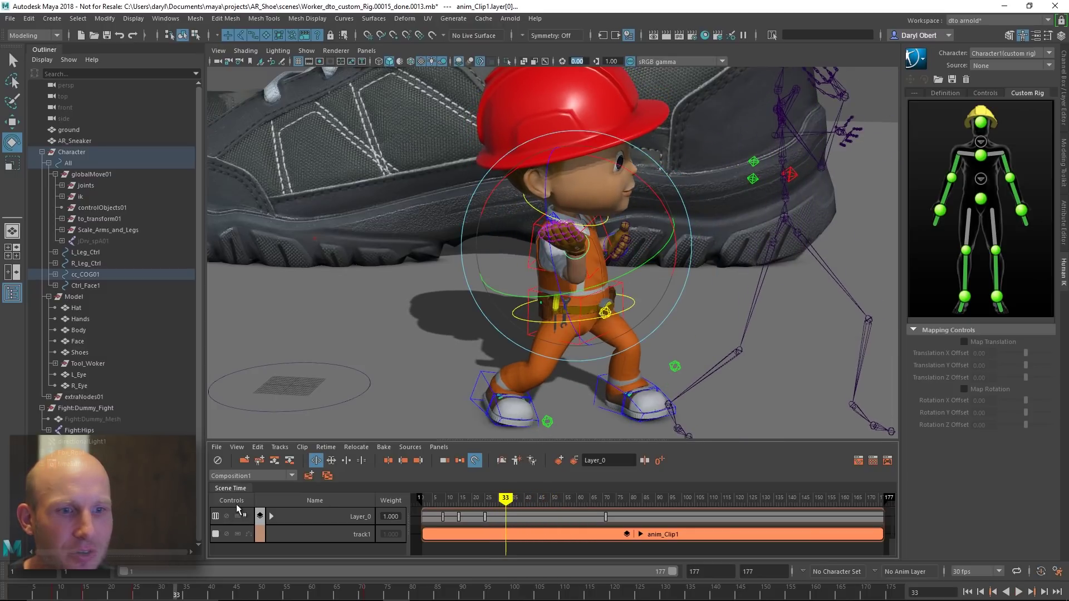
pyautogui.click(225, 516)
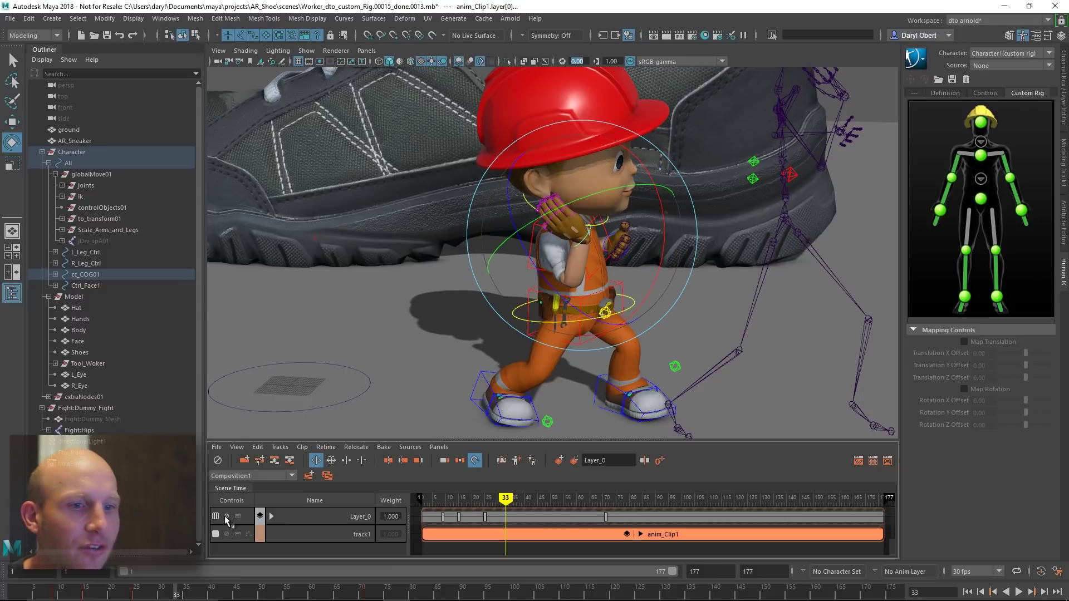
pyautogui.click(225, 516)
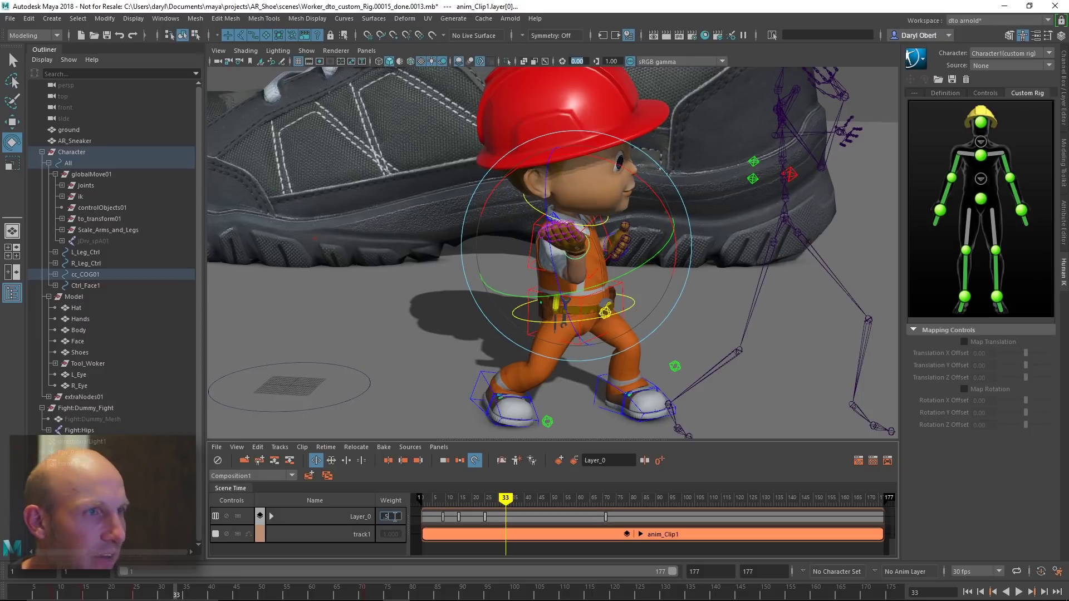
# - Try a Layer_0 weight of 0.5, then restore the weight to 1
pyautogui.click(394, 517)
pyautogui.write('.5')
pyautogui.press('Return')
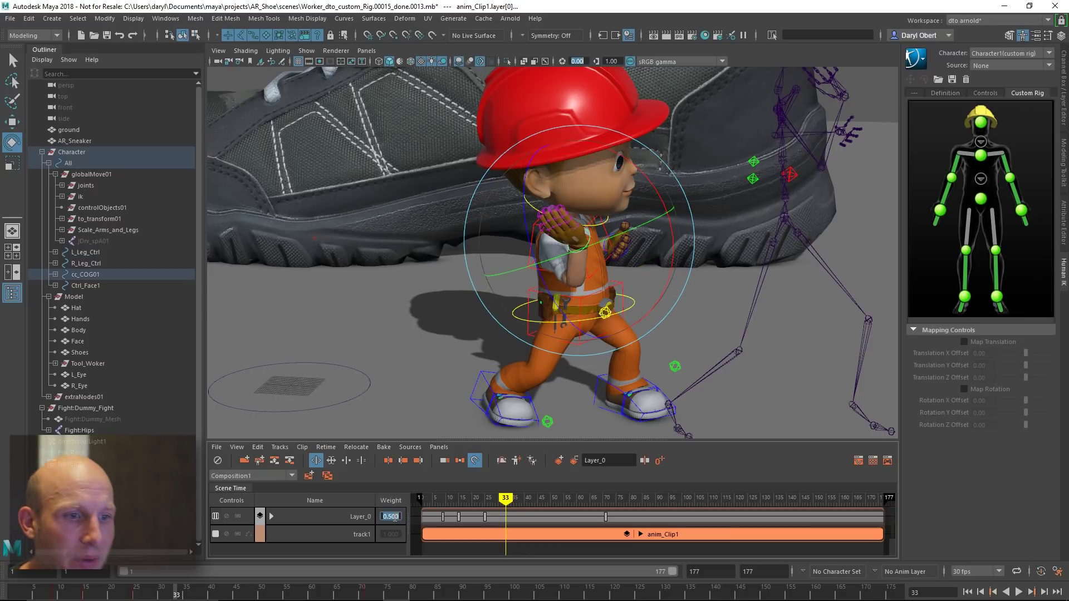
pyautogui.write('1')
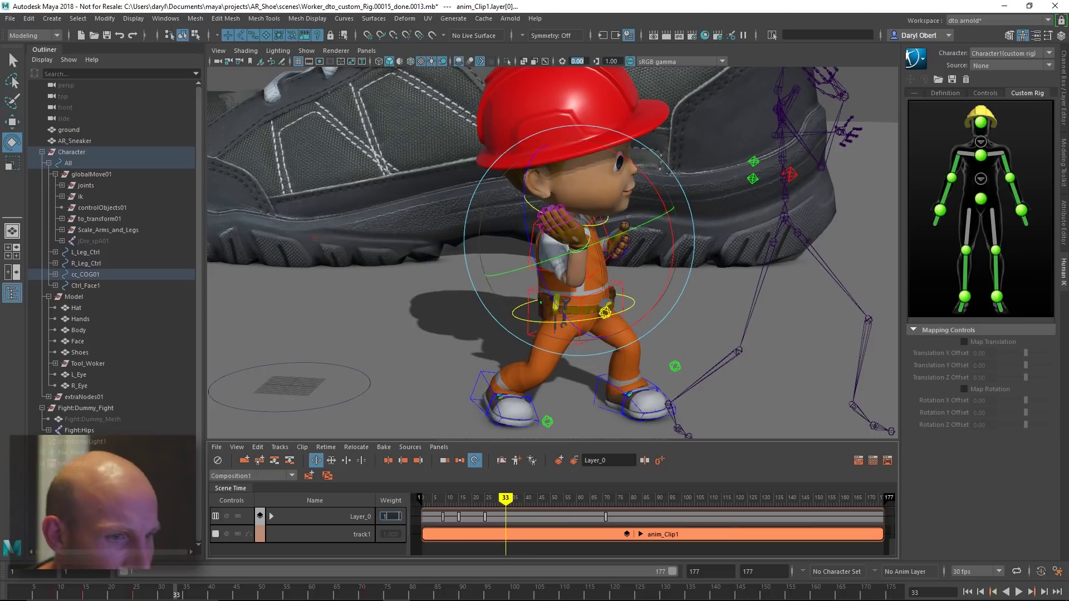
pyautogui.press('Return')
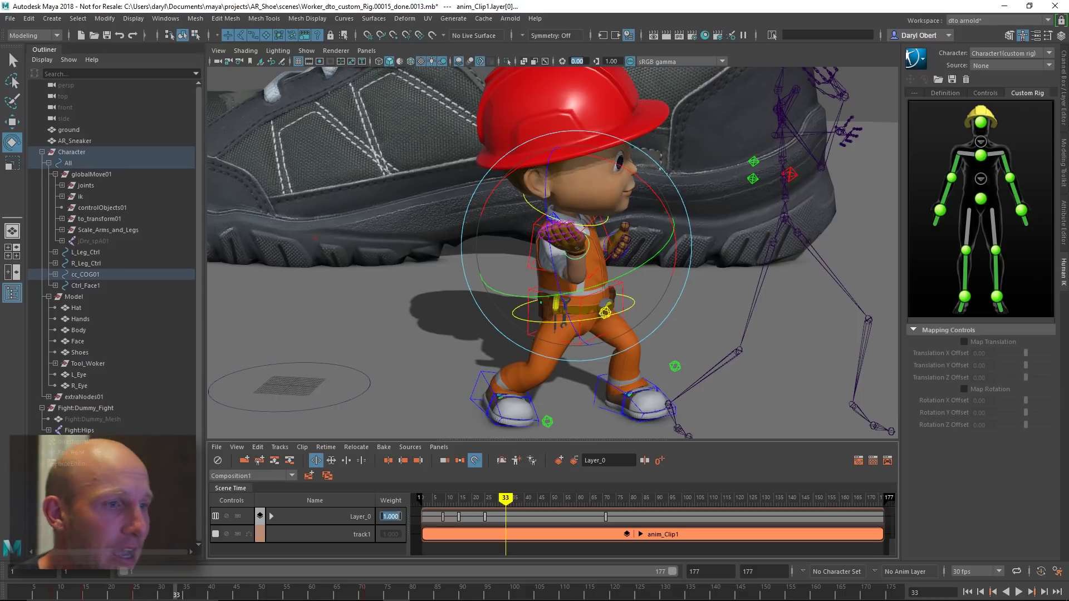
# - Deselect the arm control, then play and scrub the edited fight animation to frame 42 to review it against the whole scene
pyautogui.keyDown('alt'); pyautogui.moveTo(662, 247); pyautogui.dragTo(656, 243); pyautogui.keyUp('alt')
pyautogui.keyDown('alt'); pyautogui.moveTo(656, 244); pyautogui.dragTo(589, 231, button='right'); pyautogui.keyUp('alt')
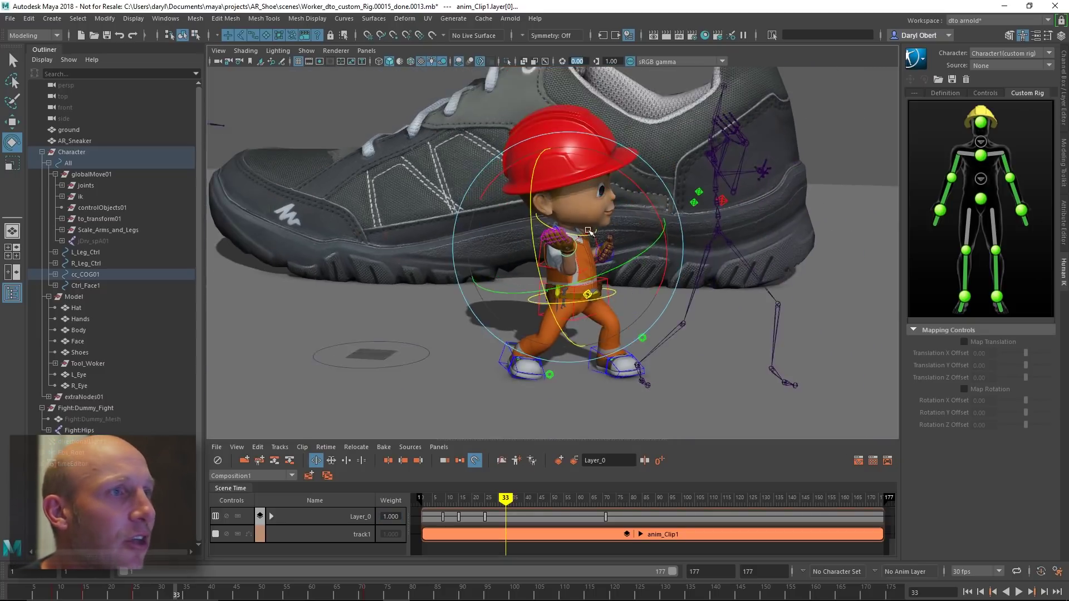
pyautogui.keyDown('alt'); pyautogui.moveTo(589, 231); pyautogui.dragTo(580, 218); pyautogui.keyUp('alt')
pyautogui.click(385, 116)
pyautogui.keyDown('alt'); pyautogui.moveTo(636, 304); pyautogui.dragTo(613, 311, button='middle'); pyautogui.keyUp('alt')
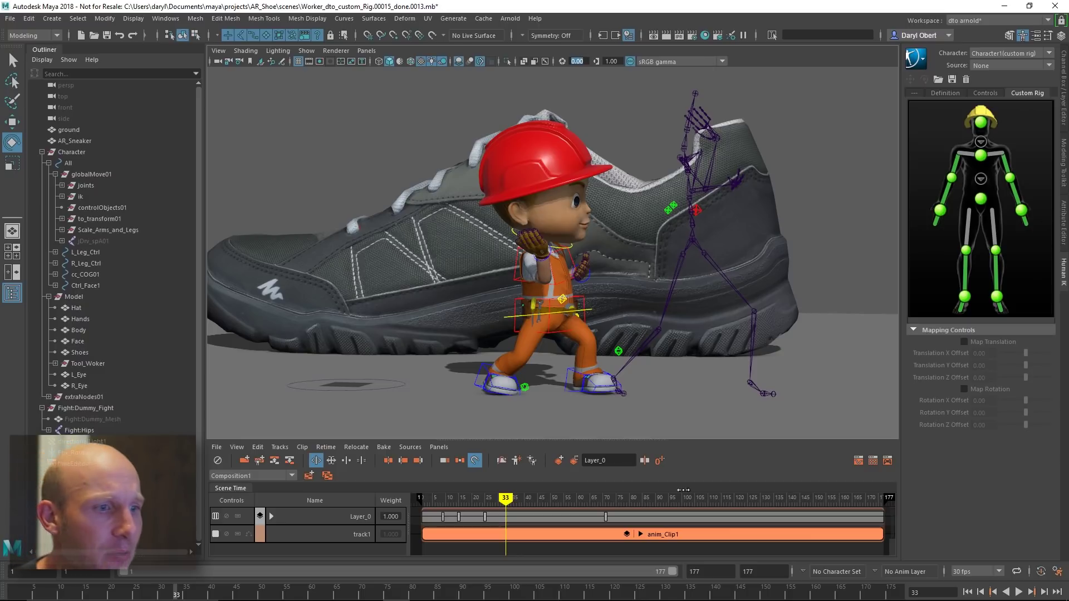
pyautogui.hotkey('alt', 'v')
pyautogui.moveTo(588, 503)
pyautogui.mouseDown()
pyautogui.moveTo(704, 500)
pyautogui.moveTo(508, 500)
pyautogui.moveTo(604, 499)
pyautogui.moveTo(579, 500)
pyautogui.mouseUp()
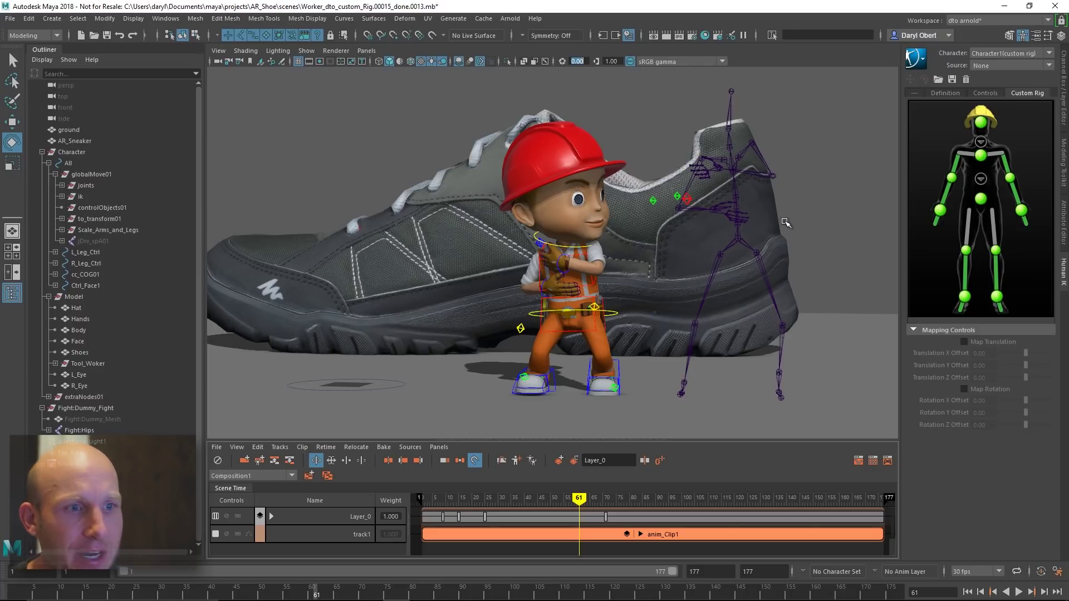
pyautogui.keyDown('alt'); pyautogui.moveTo(785, 223); pyautogui.dragTo(489, 234, button='right'); pyautogui.keyUp('alt')
pyautogui.keyDown('alt'); pyautogui.moveTo(489, 233); pyautogui.dragTo(606, 298, button='middle'); pyautogui.keyUp('alt')
pyautogui.moveTo(581, 500)
pyautogui.mouseDown()
pyautogui.moveTo(446, 500)
pyautogui.moveTo(616, 500)
pyautogui.moveTo(526, 497)
pyautogui.mouseUp()
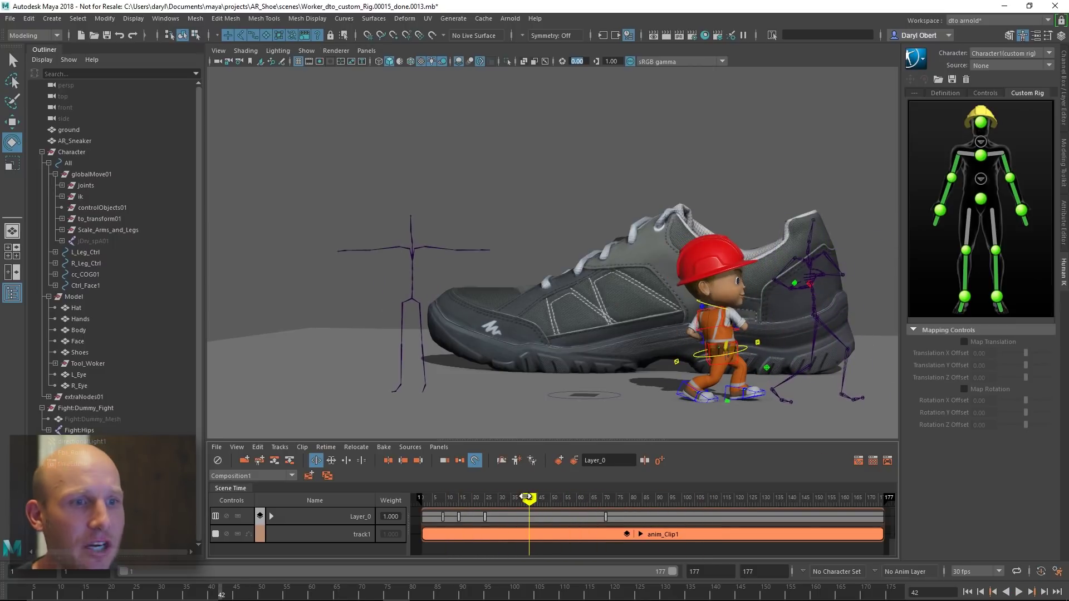
# - Turn on Scene Authoring mode, set the character's HumanIK source to idel_Character1, and scrub to frame 36
pyautogui.click(218, 461)
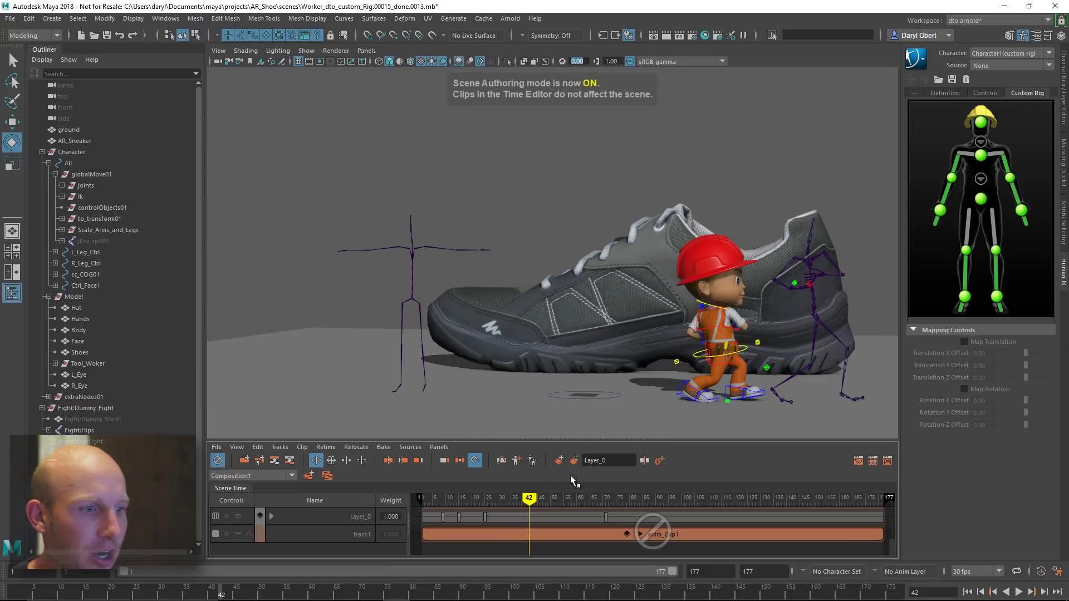
pyautogui.click(990, 66)
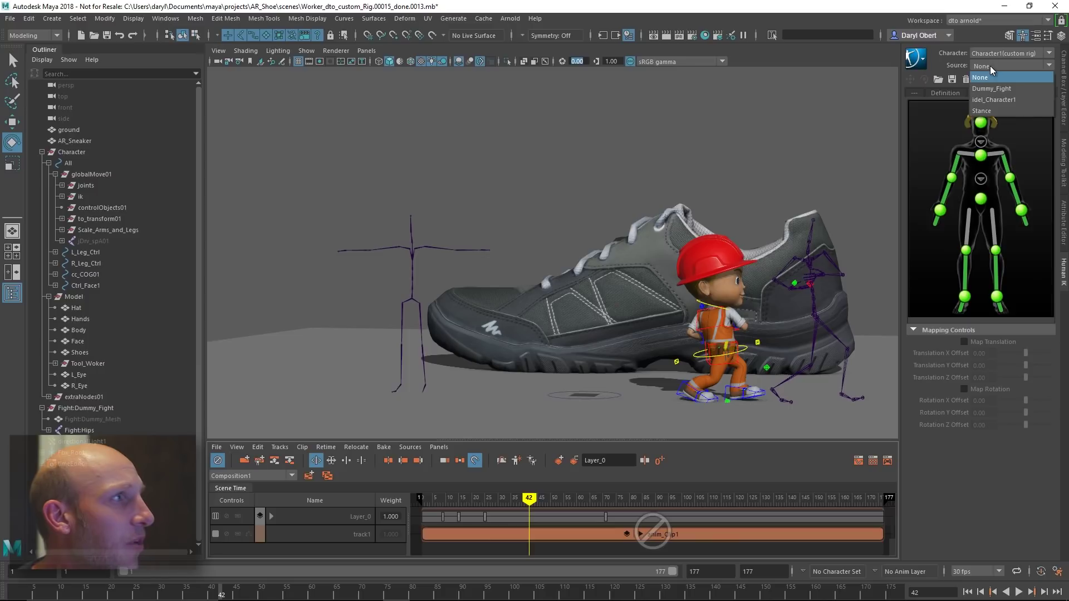
pyautogui.click(1003, 101)
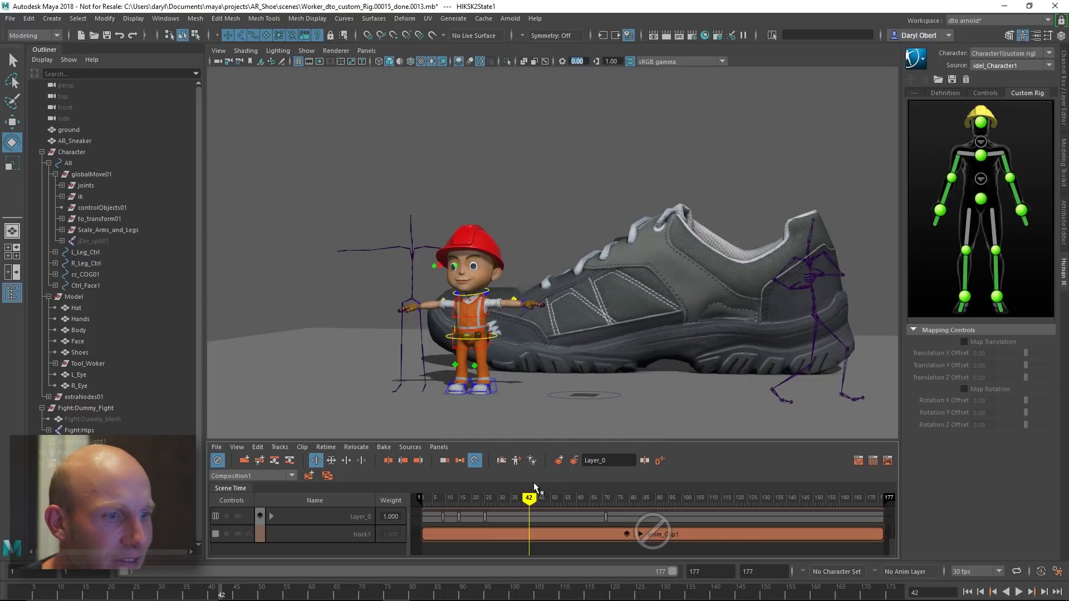
pyautogui.moveTo(530, 499)
pyautogui.mouseDown()
pyautogui.moveTo(437, 498)
pyautogui.moveTo(863, 498)
pyautogui.moveTo(462, 498)
pyautogui.moveTo(703, 498)
pyautogui.moveTo(513, 498)
pyautogui.mouseUp()
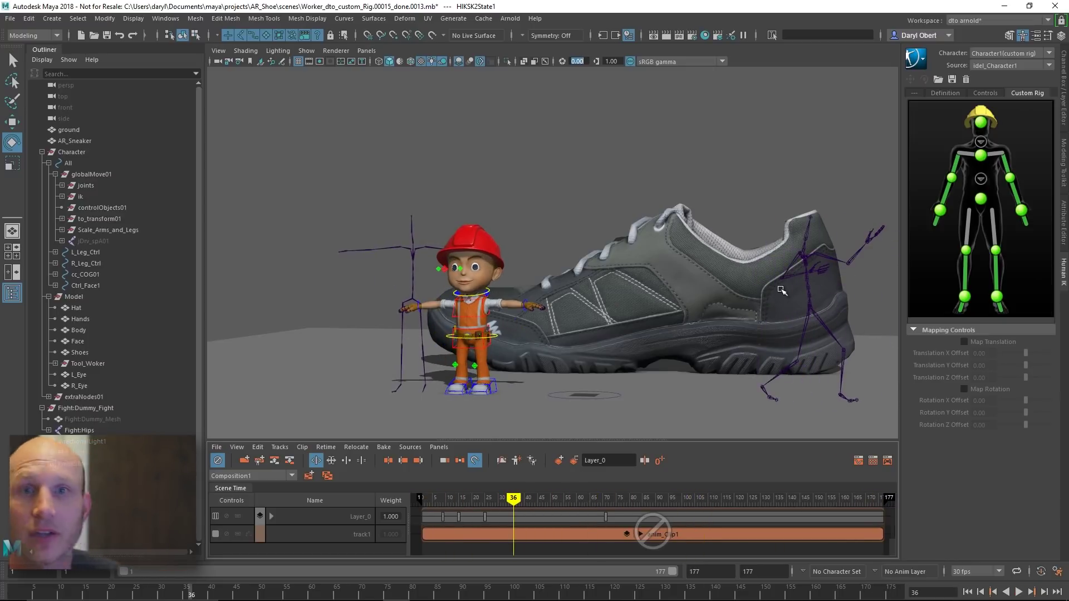
# - Bake the idle source motion to the worker's custom rig
pyautogui.click(923, 58)
pyautogui.moveTo(967, 120)
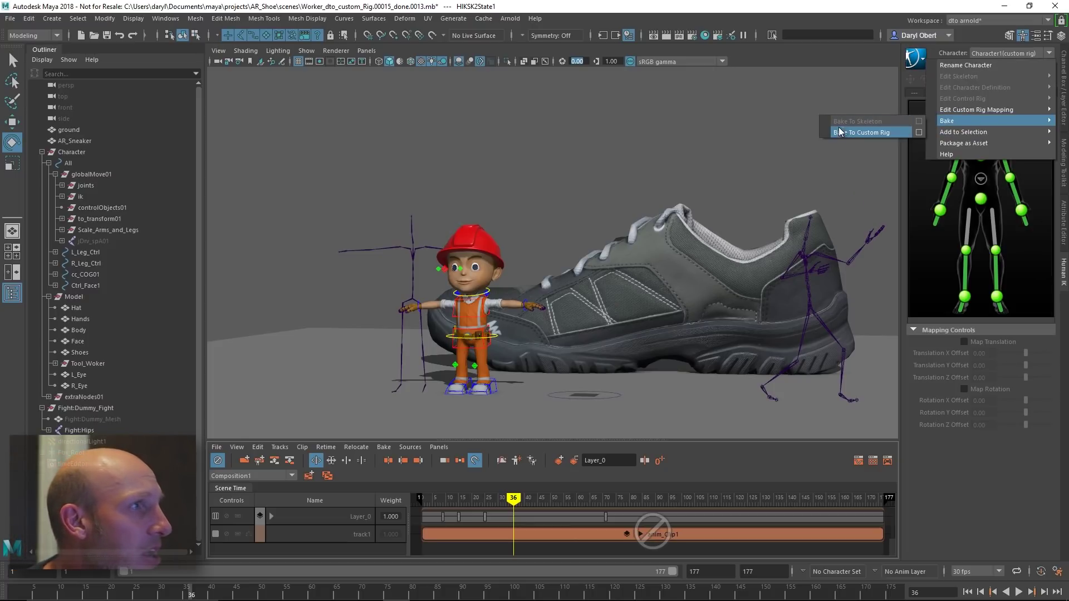
pyautogui.click(861, 132)
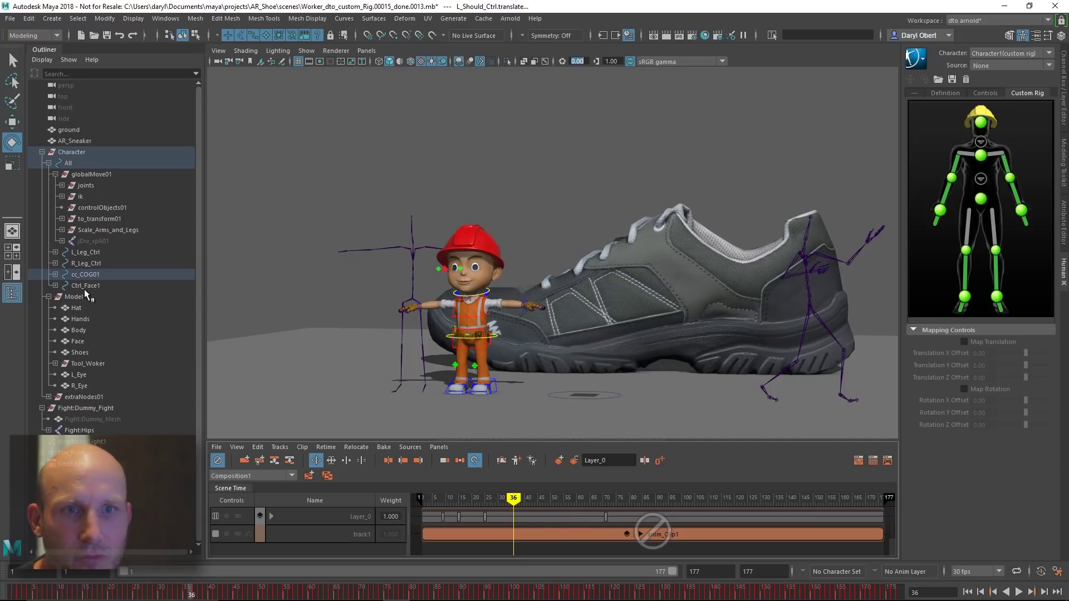
# - Select L_Leg_Ctrl, R_Leg_Ctrl and cc_COG01 and create a Time Editor clip from their baked animation
pyautogui.click(88, 254)
pyautogui.keyDown('ctrl'); pyautogui.click(88, 264); pyautogui.keyUp('ctrl')
pyautogui.keyDown('ctrl'); pyautogui.click(89, 275); pyautogui.keyUp('ctrl')
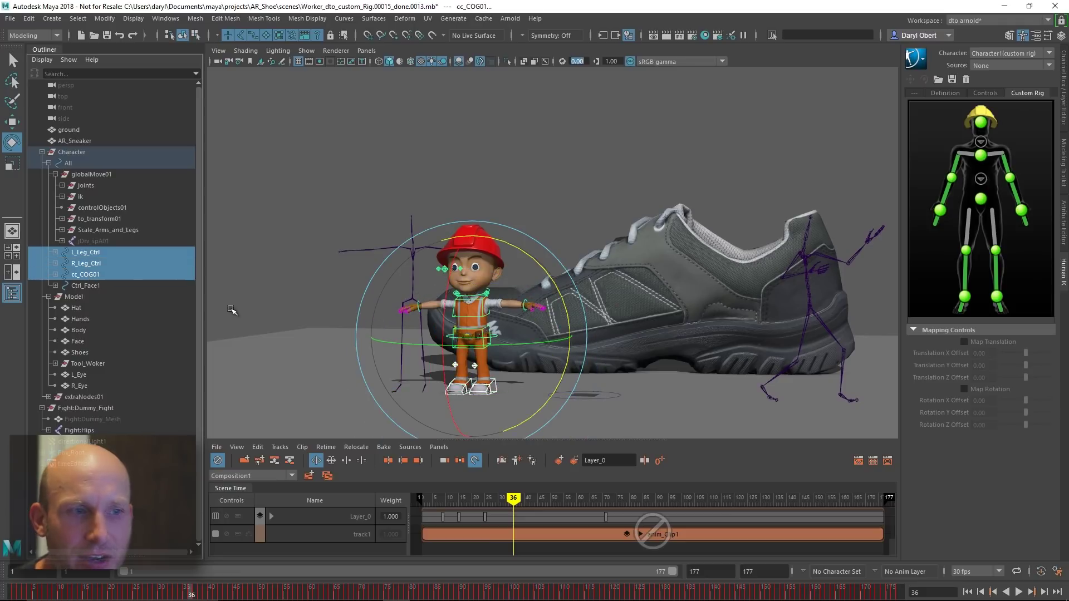
pyautogui.click(245, 460)
# - Move anim_Clip1 along track1 to start where anim_Clip2 ends, and extend the playback range to frame 348
pyautogui.keyDown('alt'); pyautogui.moveTo(678, 508); pyautogui.dragTo(606, 512, button='middle'); pyautogui.keyUp('alt')
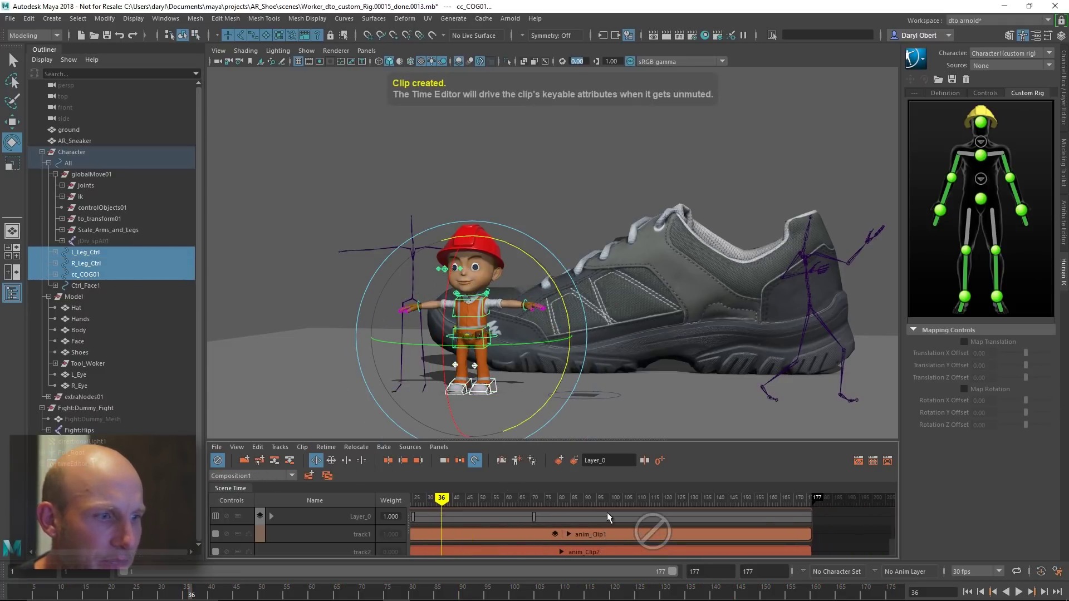
pyautogui.scroll(-4, 606, 513)
pyautogui.scroll(-1, 655, 528)
pyautogui.moveTo(621, 533); pyautogui.dragTo(809, 535)
pyautogui.moveTo(703, 497); pyautogui.dragTo(895, 497)
pyautogui.moveTo(704, 511)
pyautogui.keyDown('alt'); pyautogui.mouseDown(button='middle')
pyautogui.moveTo(695, 508)
pyautogui.moveTo(690, 535)
pyautogui.mouseUp(button='middle'); pyautogui.keyUp('alt')
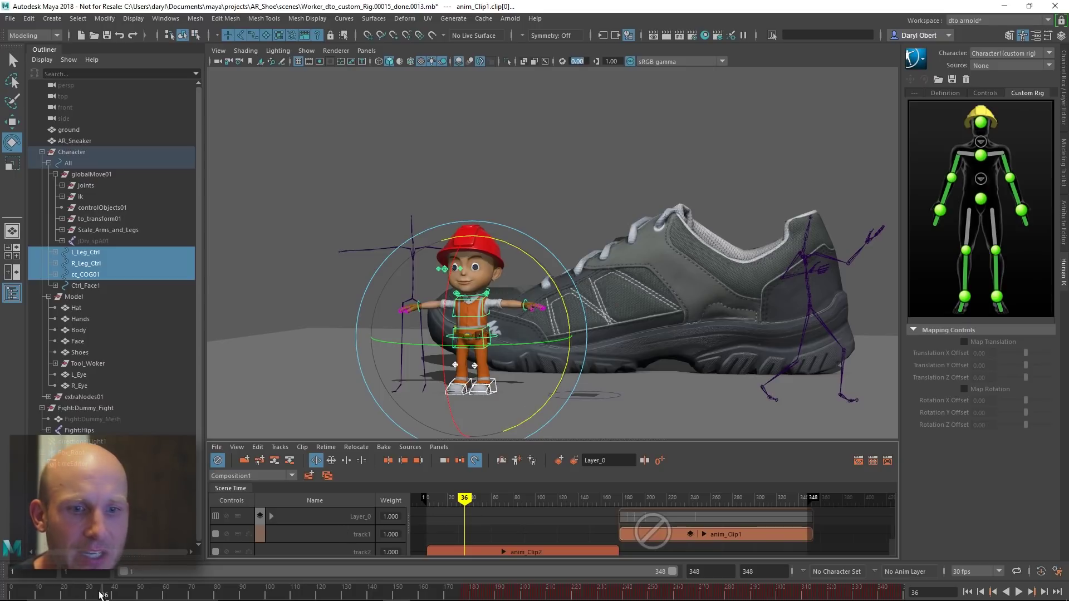
# - Play and stop the scene, turn off Scene Authoring mode, and scrub to frame 133
pyautogui.hotkey('alt', 'v')
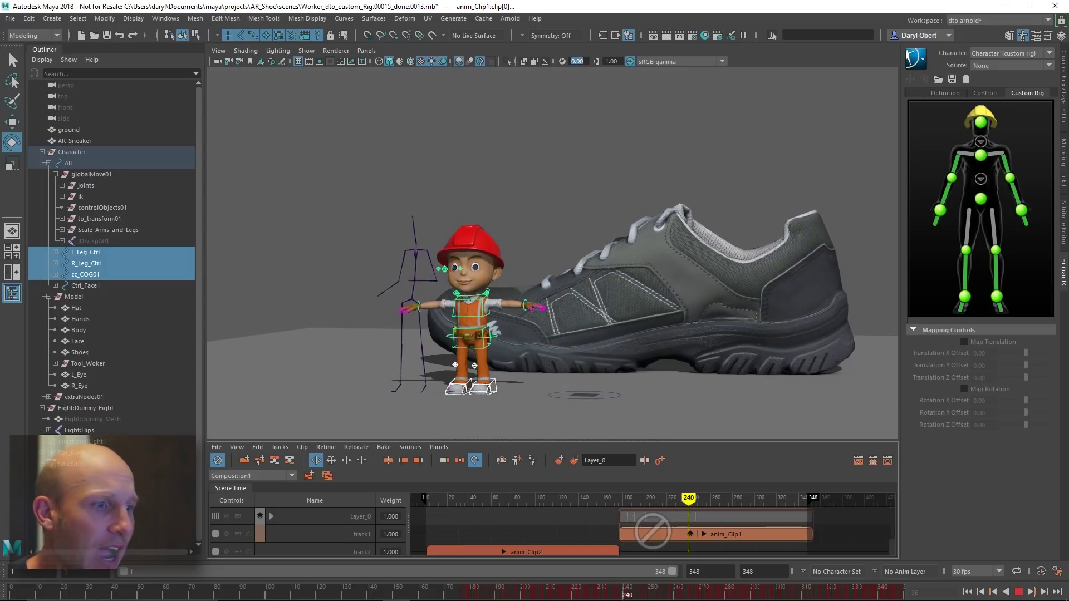
pyautogui.hotkey('alt', 'v')
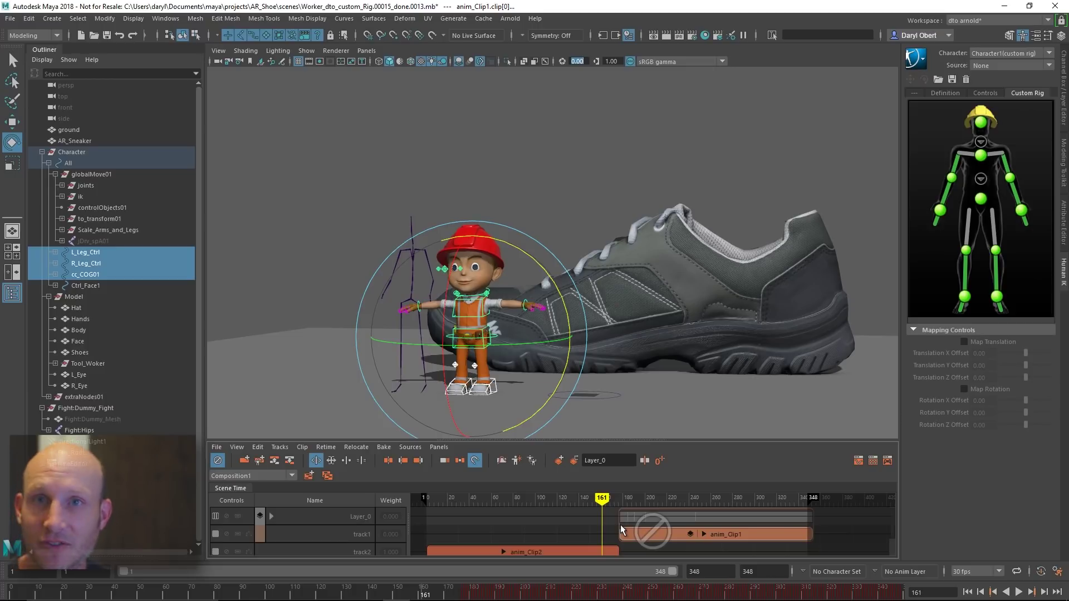
pyautogui.click(214, 464)
pyautogui.moveTo(603, 497); pyautogui.dragTo(571, 508)
# - Place anim_Clip2 on track1 before anim_Clip1, overlap the two clips for a crossfade, and scrub to frame 115
pyautogui.moveTo(550, 553); pyautogui.dragTo(558, 532)
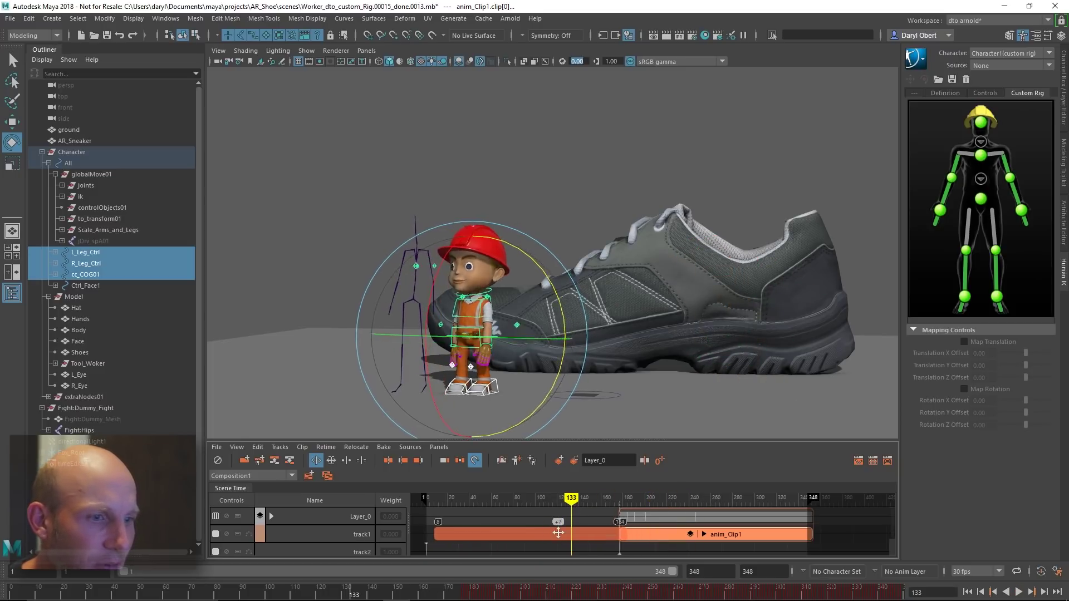
pyautogui.moveTo(696, 532); pyautogui.dragTo(655, 534)
pyautogui.moveTo(571, 499)
pyautogui.mouseDown()
pyautogui.moveTo(637, 499)
pyautogui.moveTo(551, 499)
pyautogui.mouseUp()
# - Select the worker's L_Leg_Ctrl control in a closer view of the character
pyautogui.click(540, 297)
pyautogui.keyDown('alt'); pyautogui.moveTo(541, 297); pyautogui.dragTo(586, 250, button='middle'); pyautogui.keyUp('alt')
pyautogui.keyDown('alt'); pyautogui.moveTo(585, 251); pyautogui.dragTo(584, 372, button='right'); pyautogui.keyUp('alt')
pyautogui.click(552, 365)
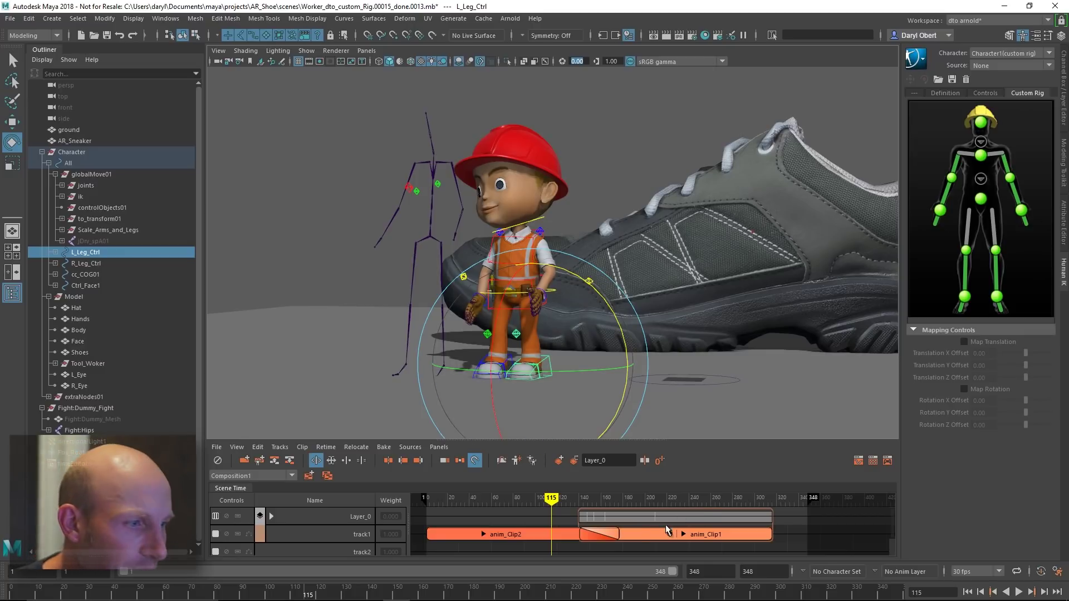
# - Match anim_Clip1 to anim_Clip2 with Full (XYZ) translation and rotation Projected along Global Y, then scrub to frame 147
pyautogui.click(651, 534)
pyautogui.moveTo(563, 501); pyautogui.dragTo(601, 499)
pyautogui.click(532, 461)
pyautogui.moveTo(643, 384); pyautogui.dragTo(698, 251)
pyautogui.moveTo(875, 321); pyautogui.dragTo(853, 383)
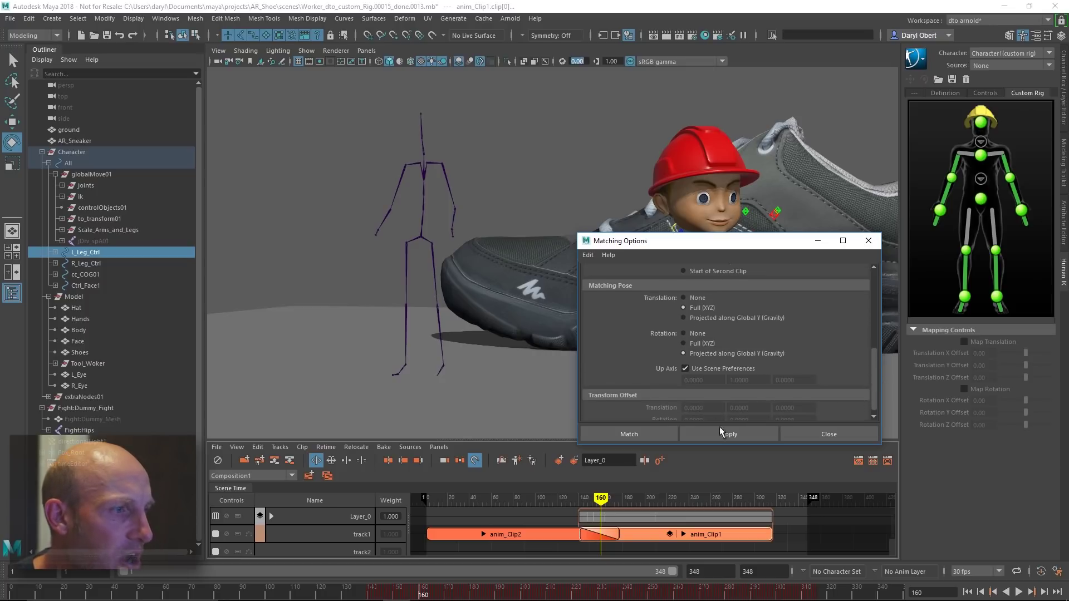
pyautogui.click(629, 433)
pyautogui.moveTo(599, 498)
pyautogui.mouseDown()
pyautogui.moveTo(573, 497)
pyautogui.moveTo(639, 502)
pyautogui.moveTo(513, 501)
pyautogui.moveTo(668, 513)
pyautogui.moveTo(569, 504)
pyautogui.moveTo(599, 505)
pyautogui.mouseUp()
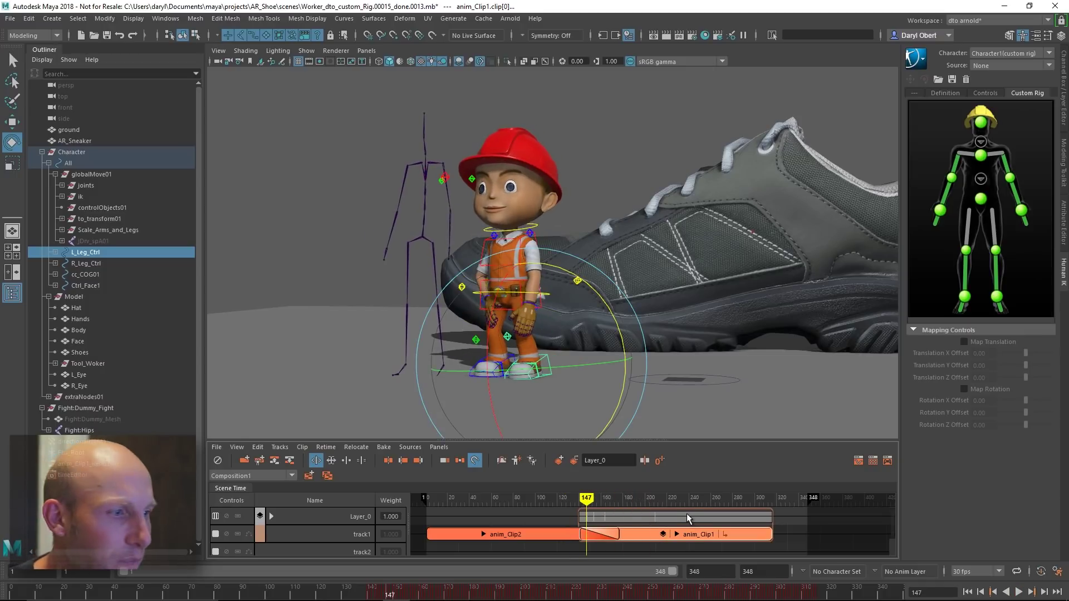
# - Move anim_Clip1 back to start right after anim_Clip2 without overlap, and clear the character selection
pyautogui.click(710, 519)
pyautogui.moveTo(702, 531); pyautogui.dragTo(743, 535)
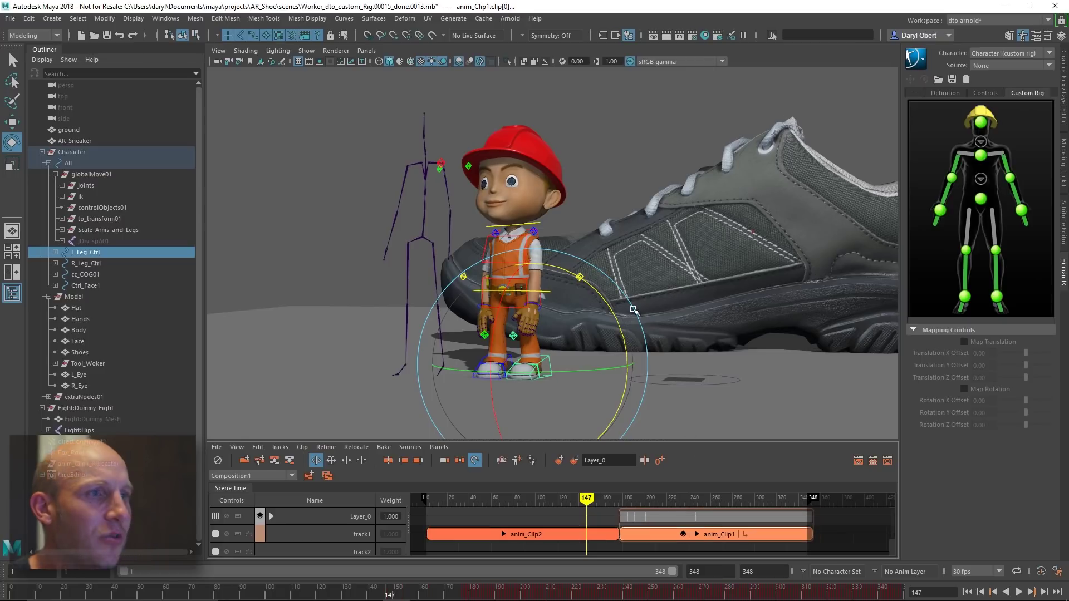
pyautogui.click(618, 106)
pyautogui.keyDown('alt'); pyautogui.moveTo(618, 109); pyautogui.dragTo(659, 246); pyautogui.keyUp('alt')
pyautogui.keyDown('alt'); pyautogui.moveTo(660, 246); pyautogui.dragTo(681, 248, button='right'); pyautogui.keyUp('alt')
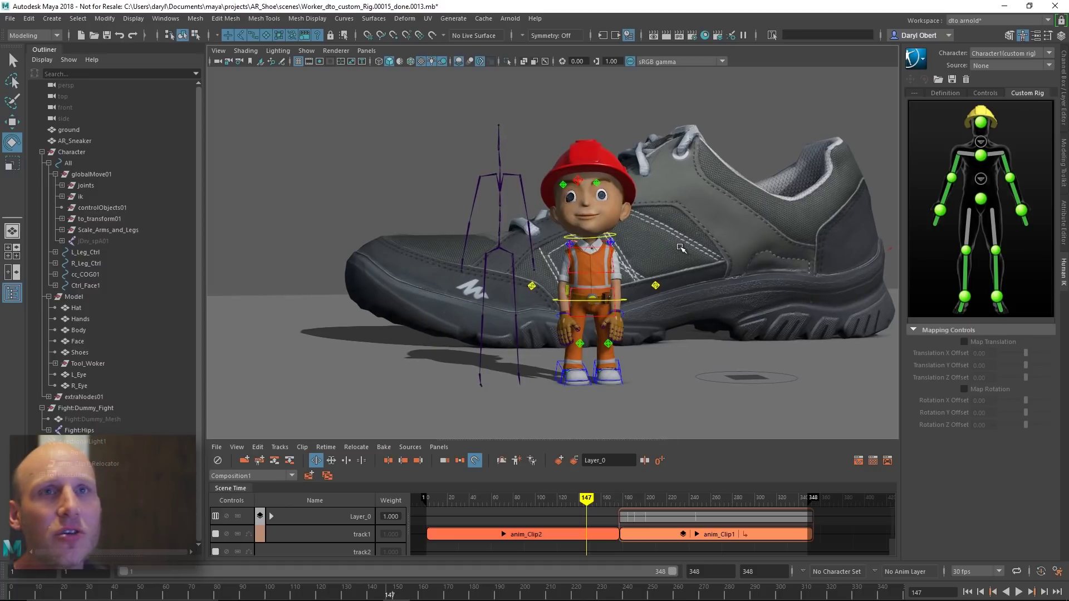
# - Open the Game Exporter's Time Editor export and set it to Export Selection with the worker's joints group selected
pyautogui.click(10, 19)
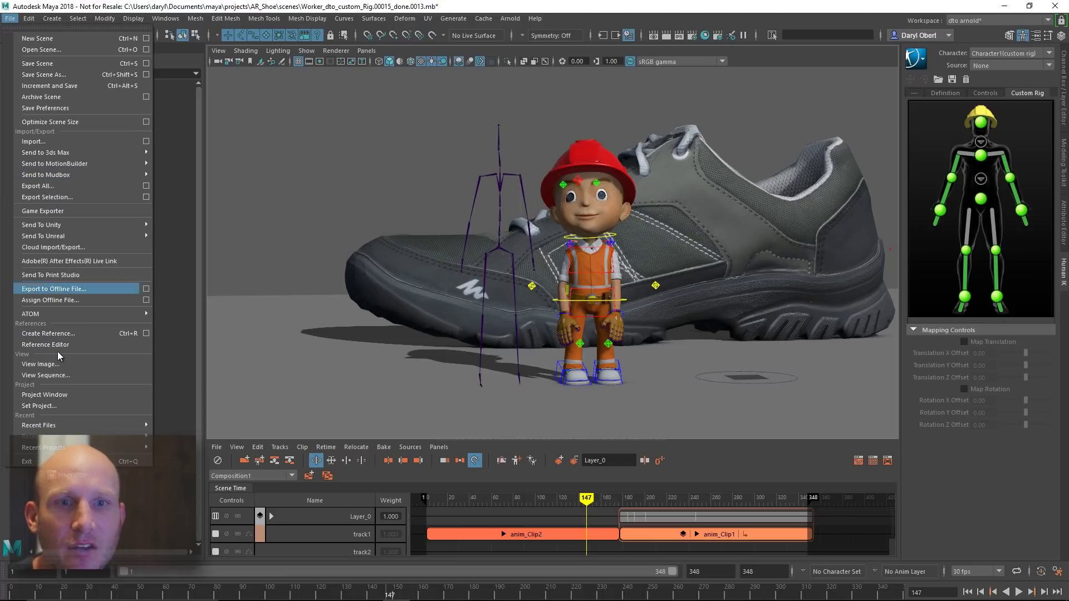
pyautogui.moveTo(54, 225)
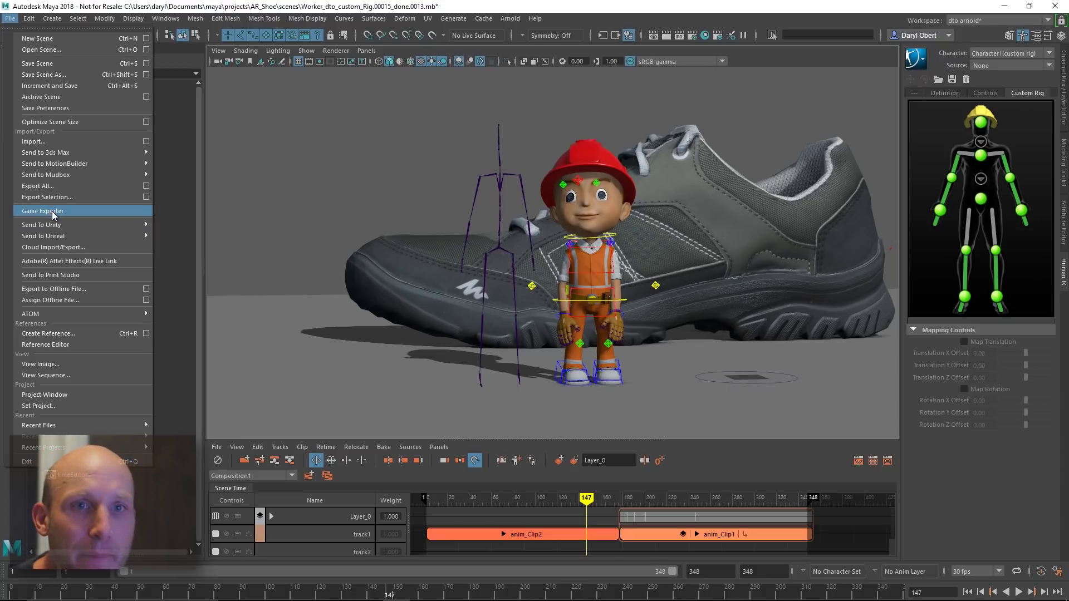
pyautogui.click(50, 211)
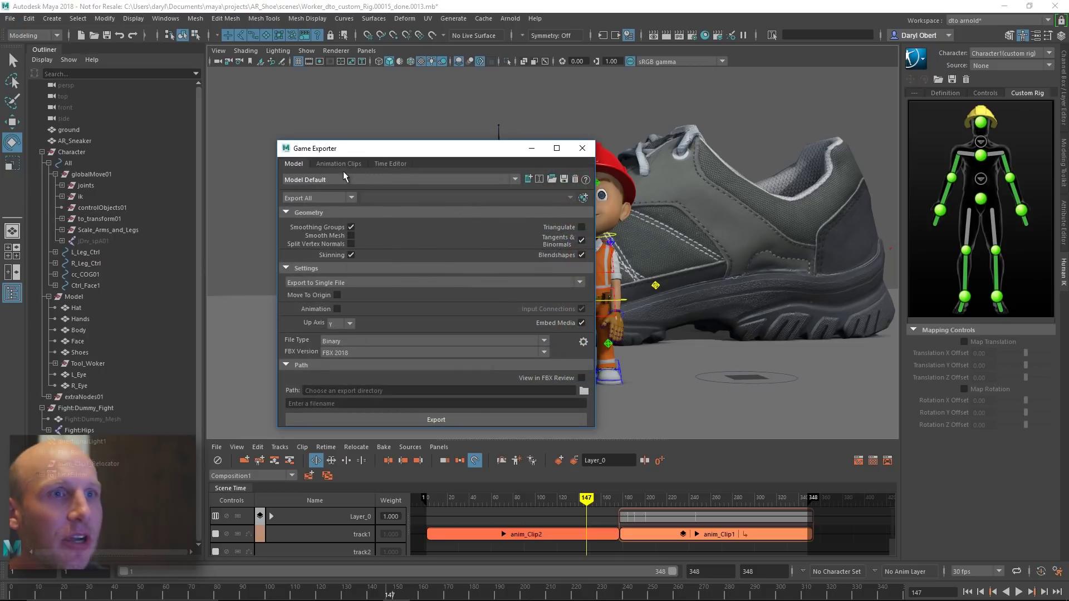
pyautogui.click(390, 163)
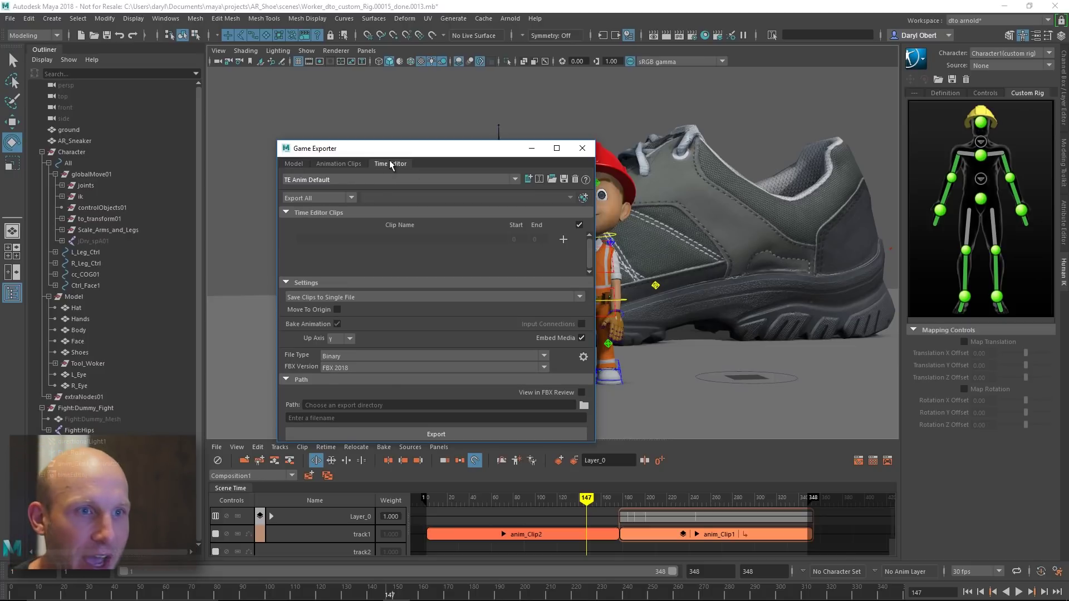
pyautogui.click(81, 185)
pyautogui.click(309, 199)
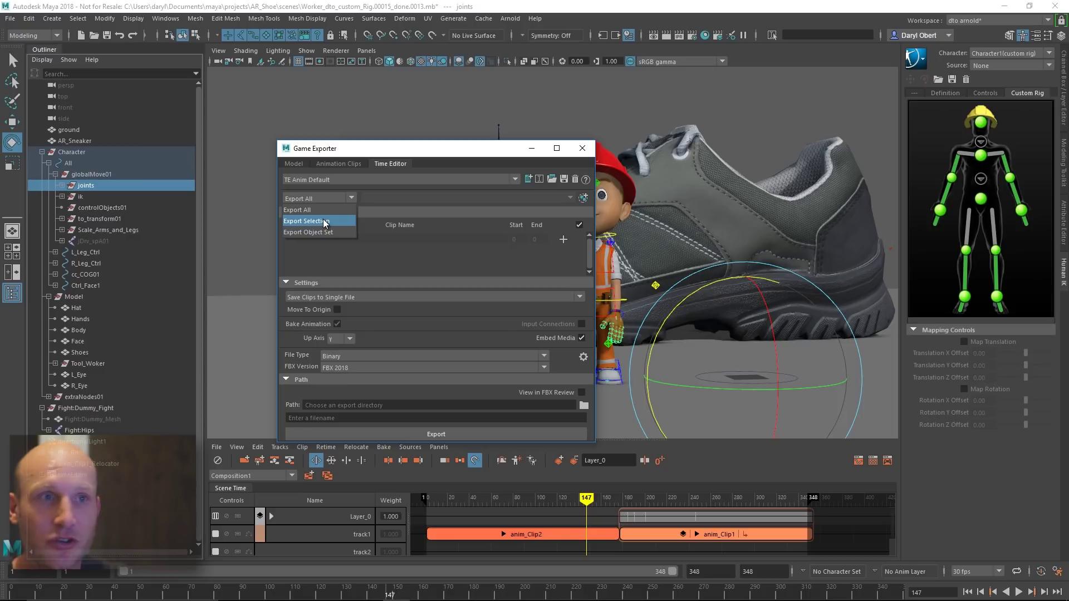
pyautogui.click(326, 222)
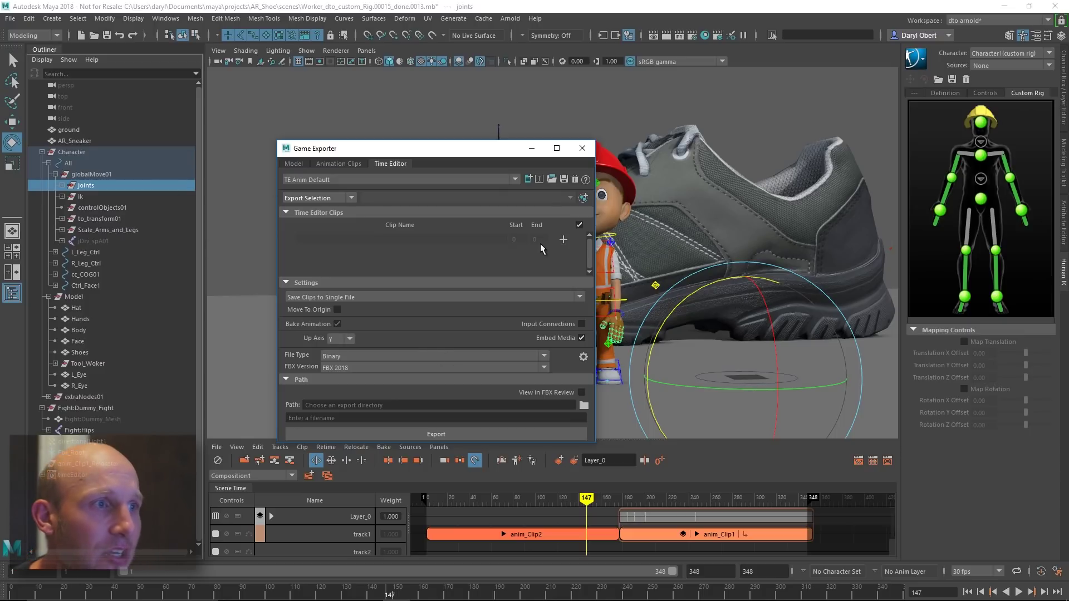
# - Add anim_Clip2 and anim_Clip1 from the Time Editor to the exporter's clip list
pyautogui.click(530, 536)
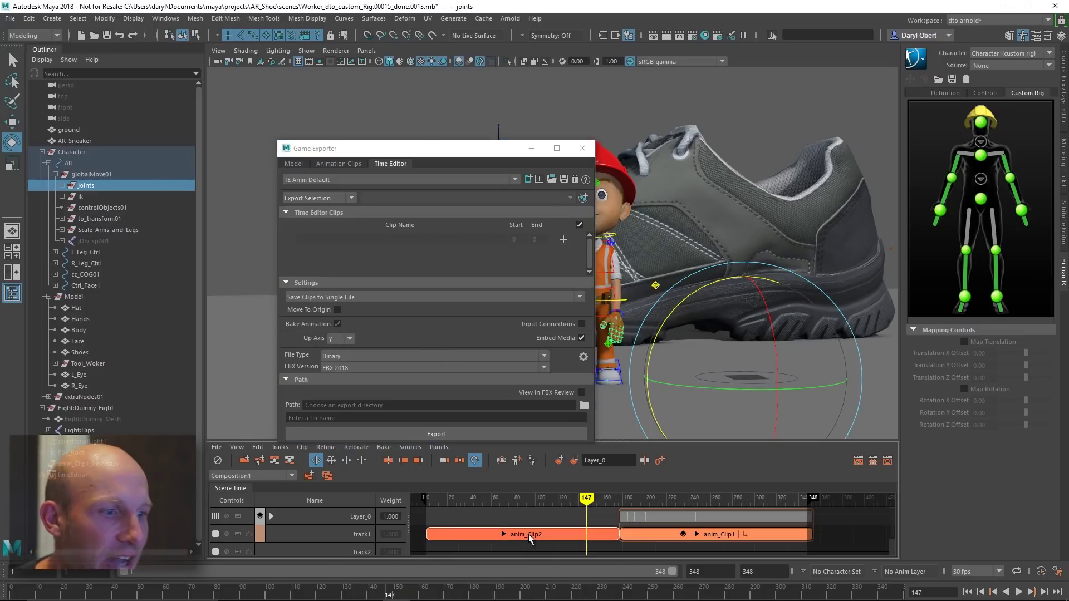
pyautogui.click(564, 239)
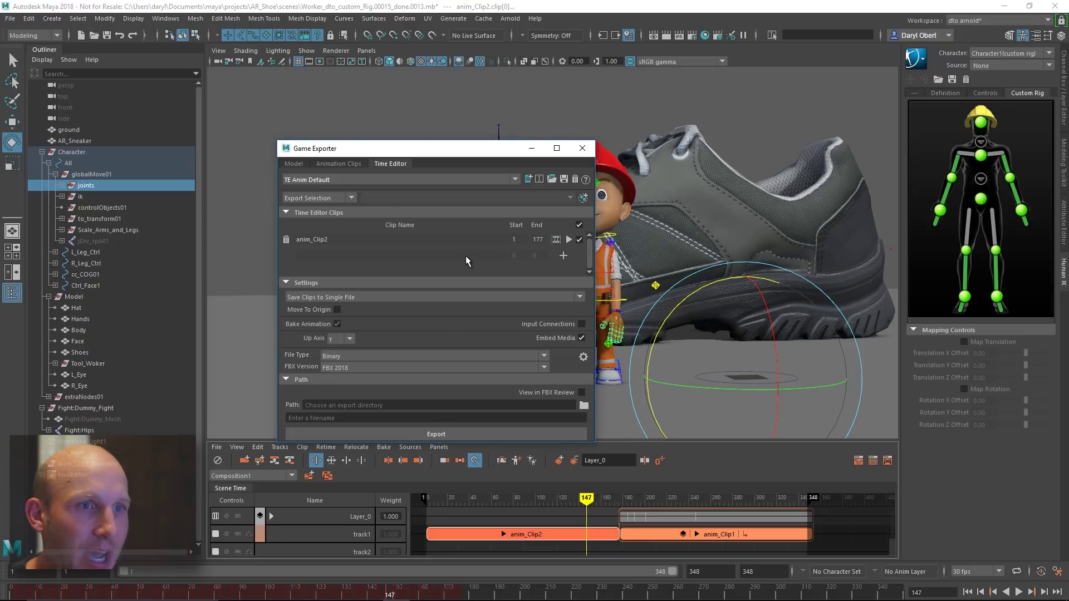
pyautogui.click(654, 537)
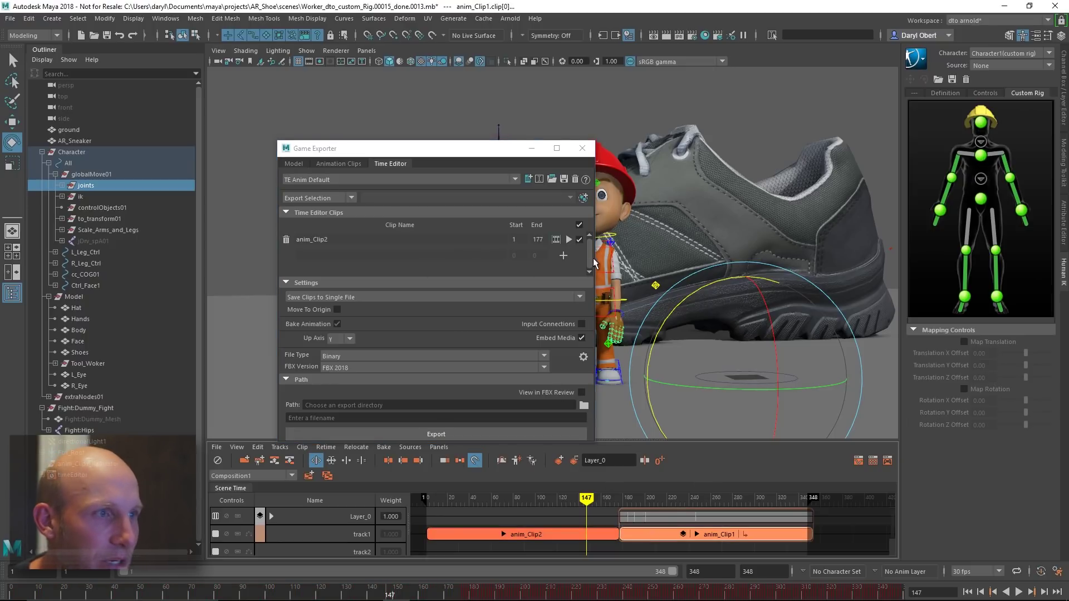
pyautogui.click(563, 256)
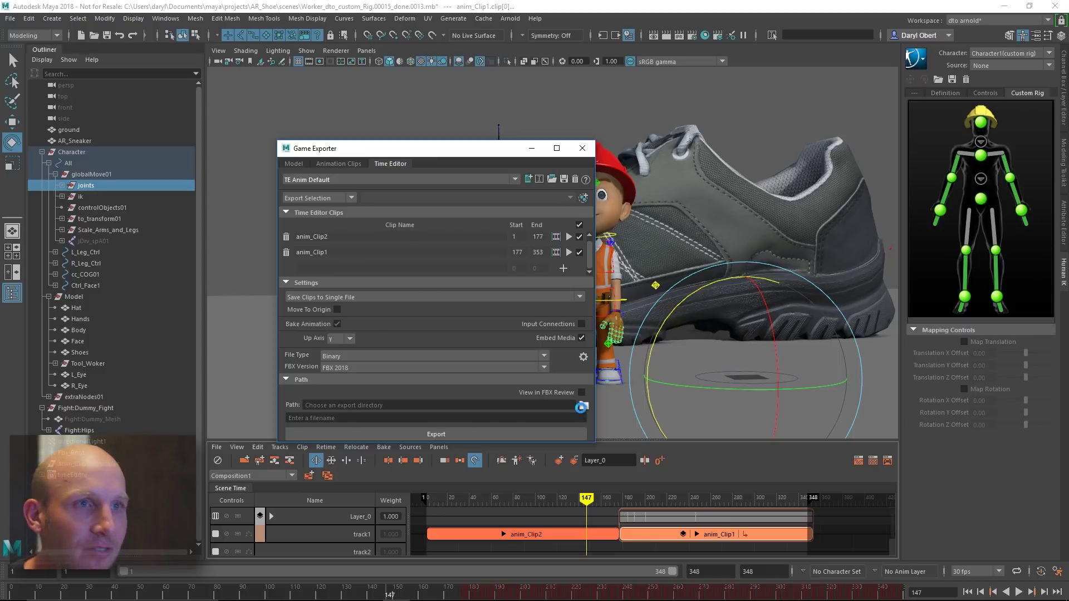
# - Set the export directory to the Assets folder of the dude_work project in Documents
pyautogui.click(584, 405)
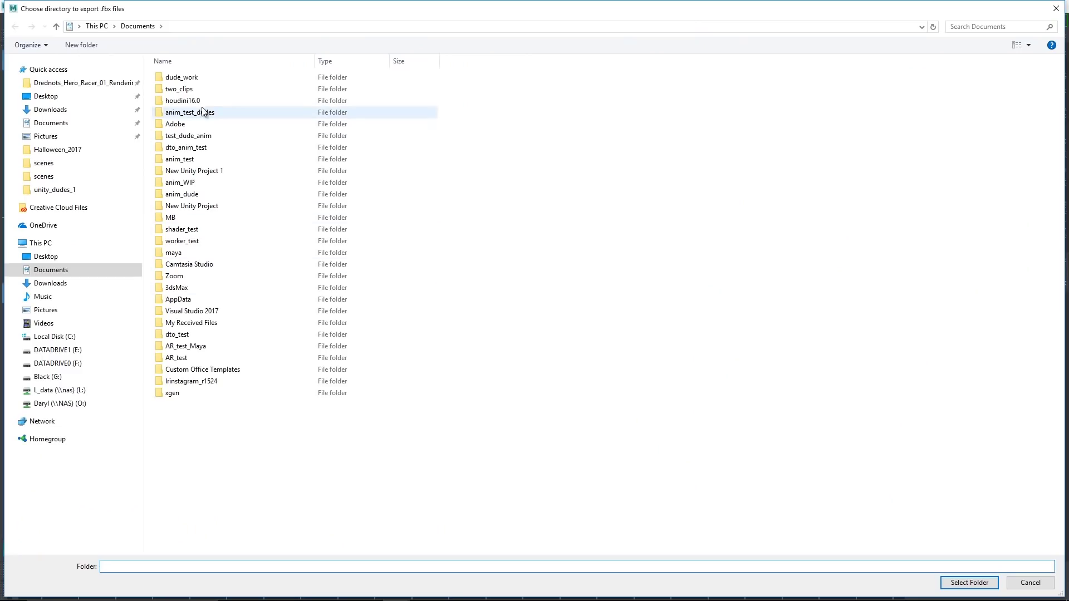
pyautogui.click(186, 78)
pyautogui.doubleClick(185, 77)
pyautogui.doubleClick(180, 76)
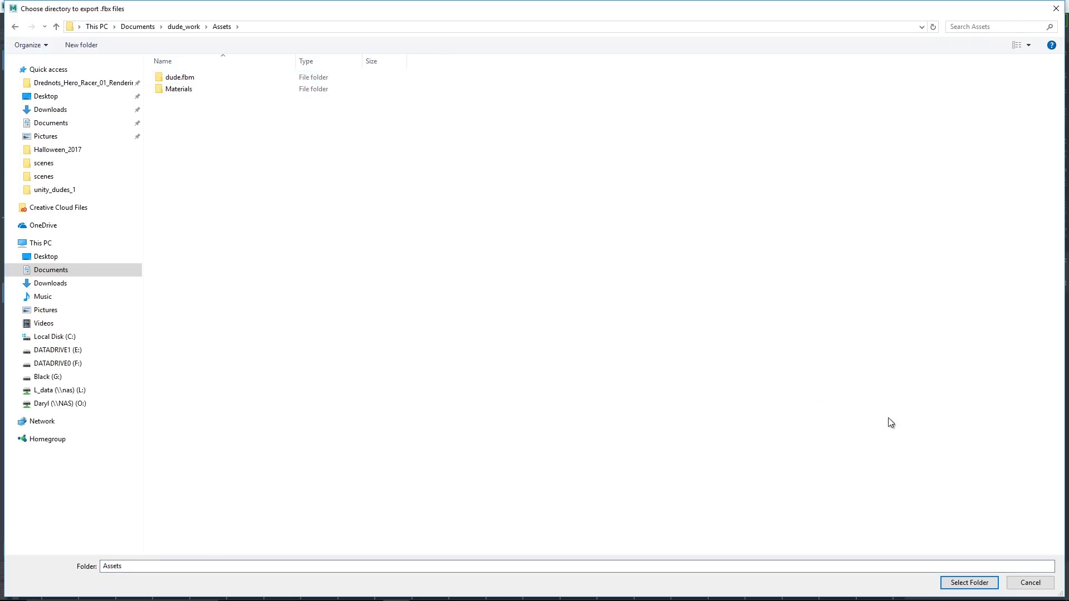
pyautogui.click(965, 583)
# - Name the export file dude@moves, export the clips to a single file, and dismiss the completion message
pyautogui.click(304, 418)
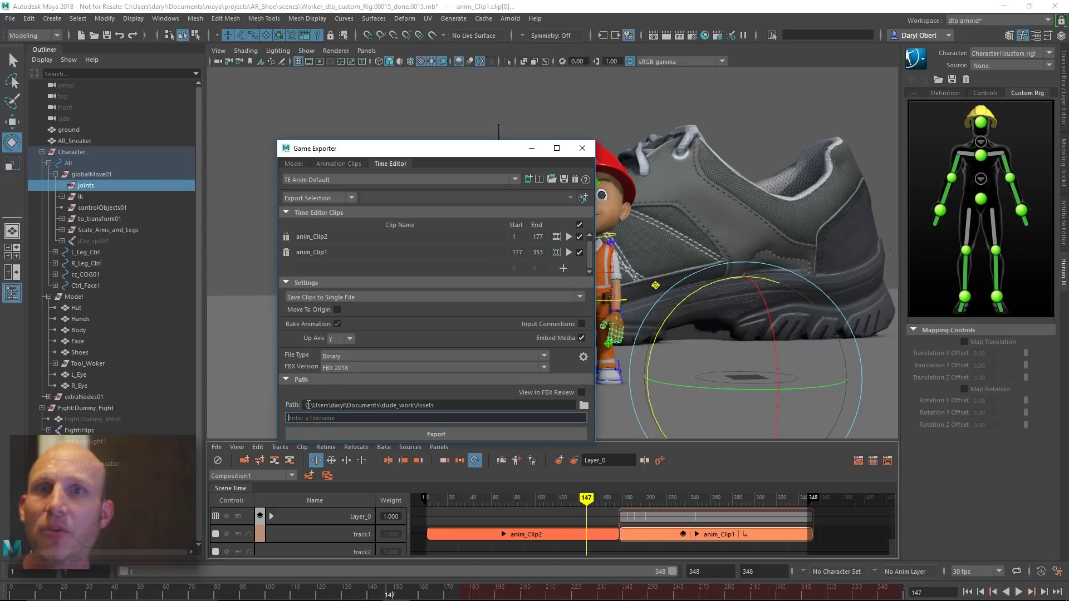
pyautogui.write('dude')
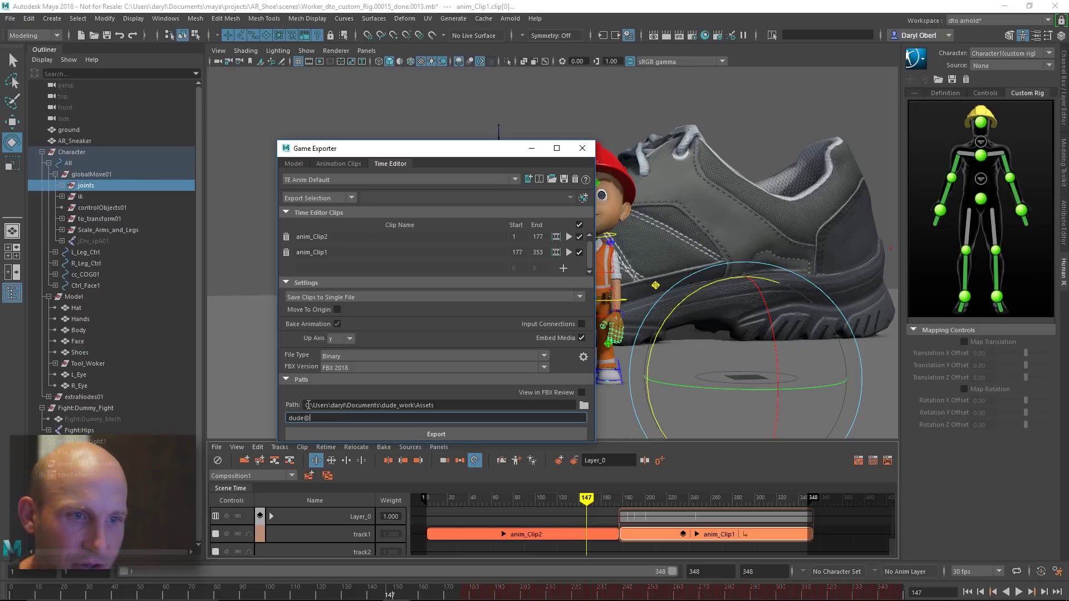
pyautogui.write('@w')
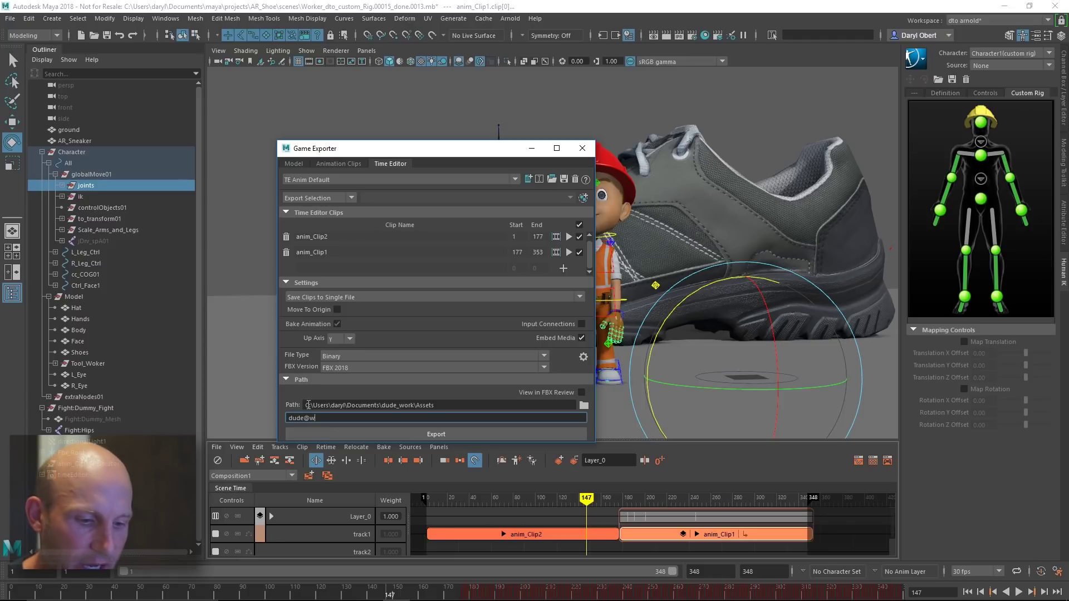
pyautogui.press('BackSpace')
pyautogui.write('mo')
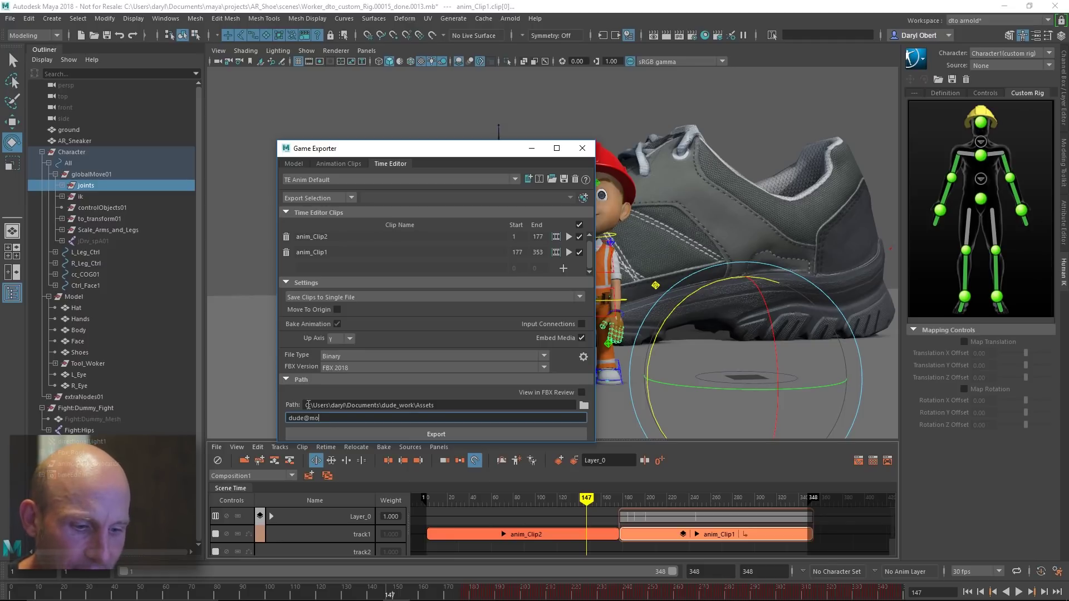
pyautogui.write('ves')
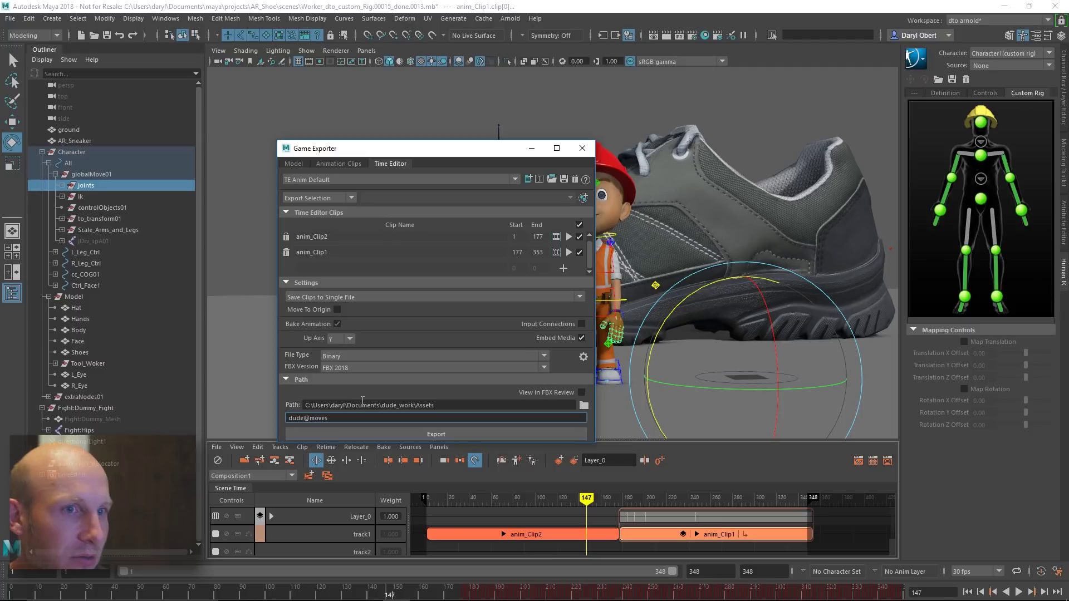
pyautogui.click(395, 435)
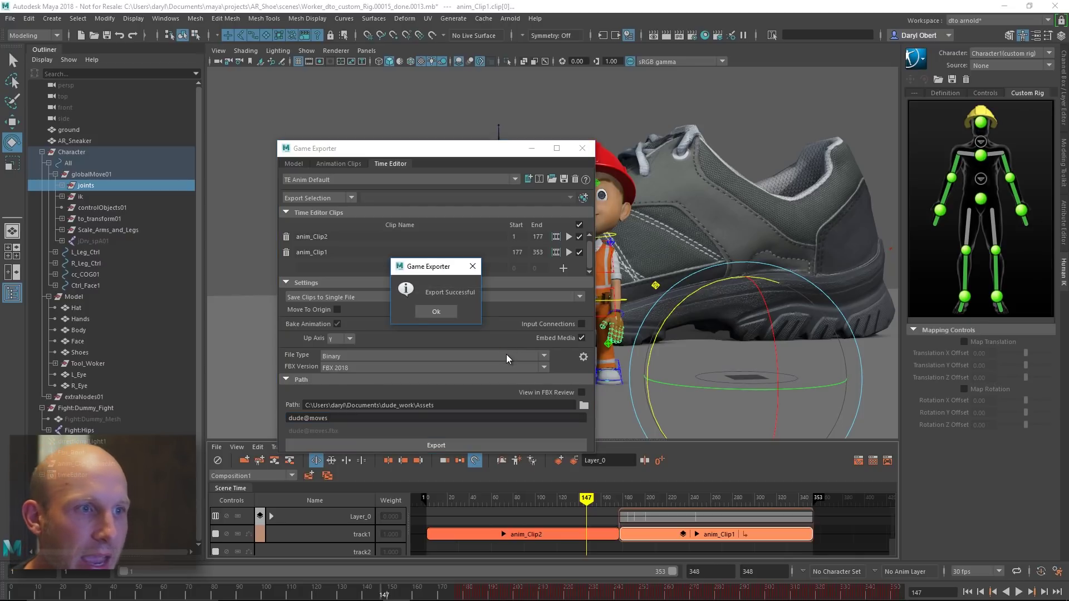
pyautogui.click(436, 311)
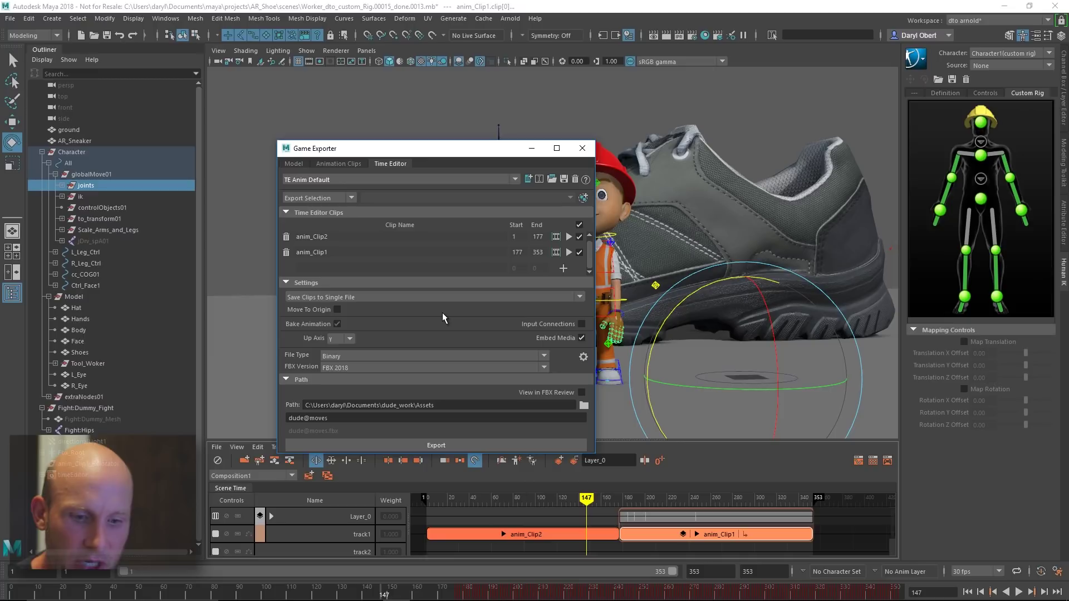
# - Switch to Unity, expand the dude@moves asset in the project, and load the preview window layout
pyautogui.hotkey('alt', 'Tab')
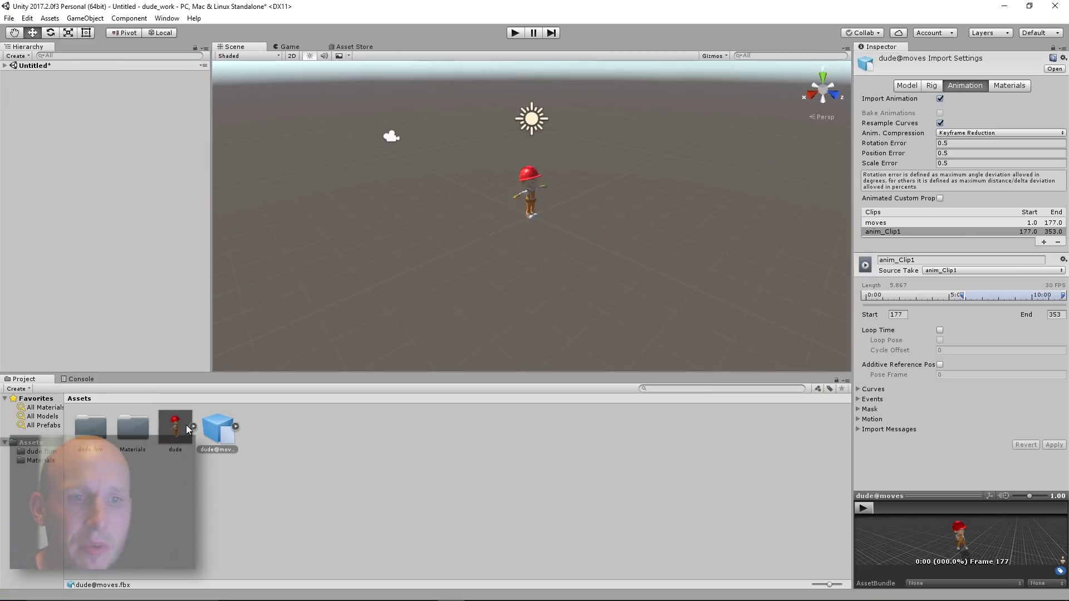
pyautogui.click(235, 426)
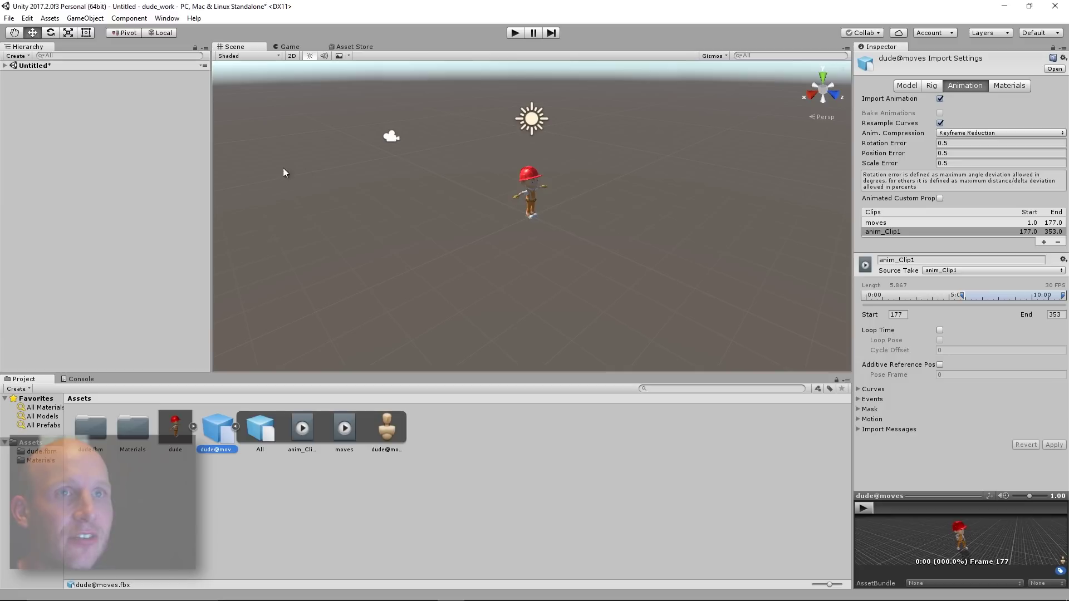
pyautogui.click(158, 17)
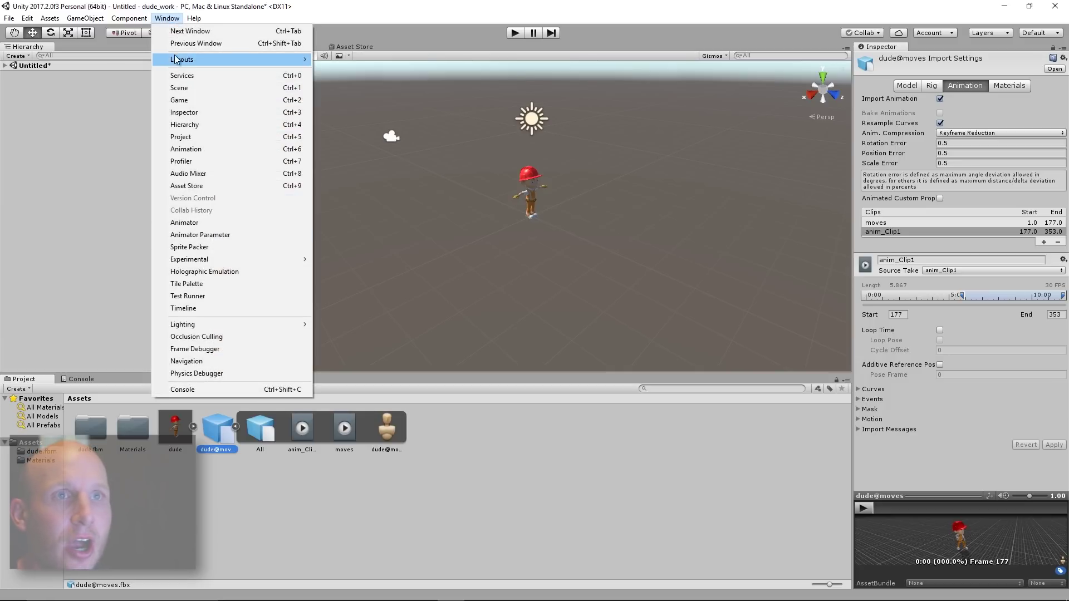
pyautogui.moveTo(305, 60)
pyautogui.click(342, 120)
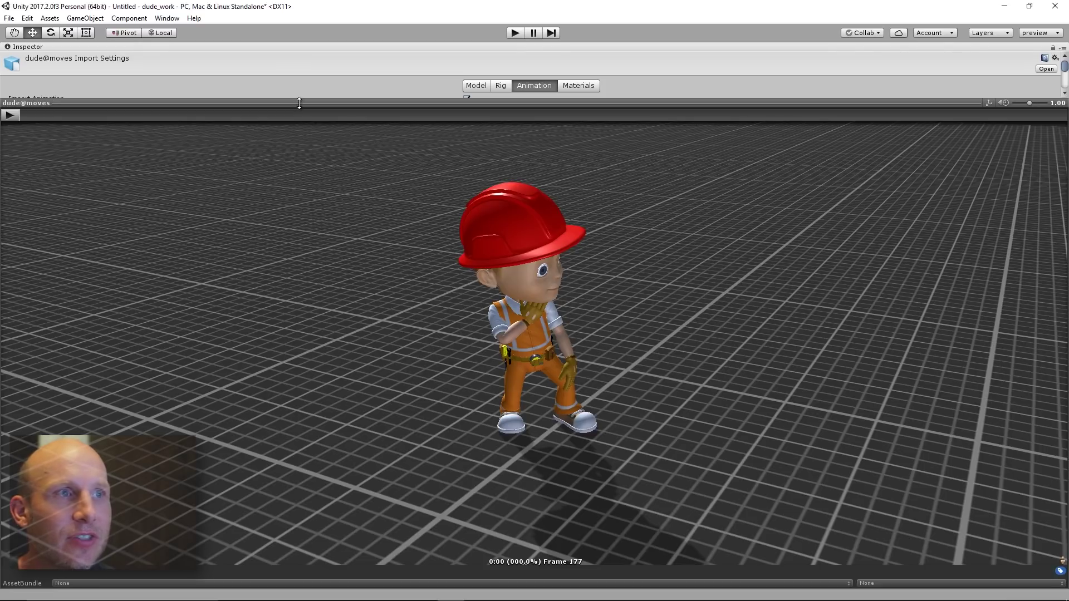
# - Enlarge the import settings area to reveal the clip timeline and play the anim_Clip1 preview
pyautogui.moveTo(302, 106); pyautogui.dragTo(297, 271)
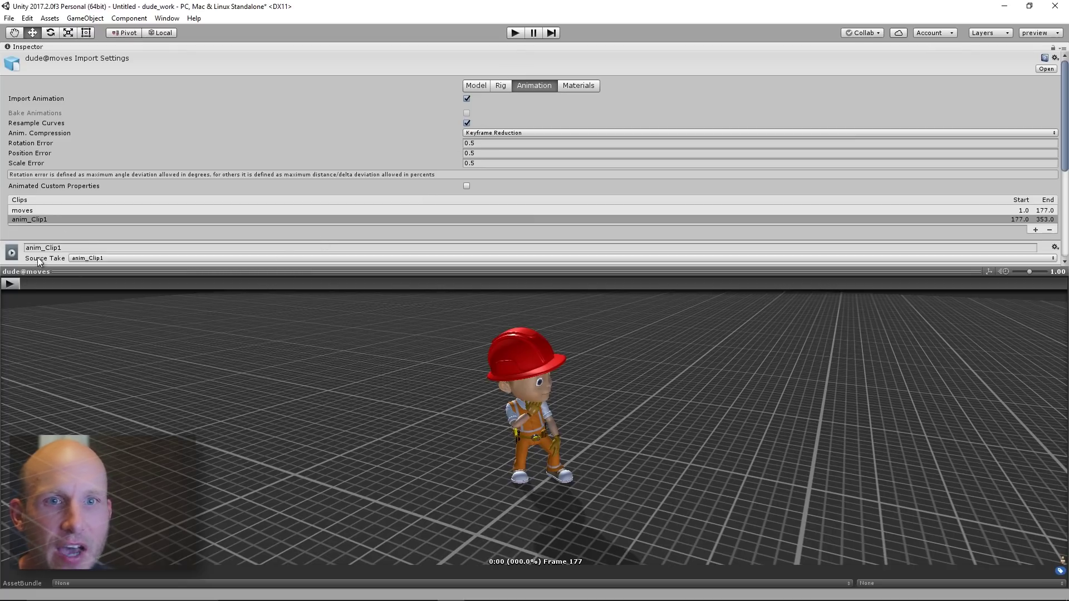
pyautogui.moveTo(139, 271); pyautogui.dragTo(140, 301)
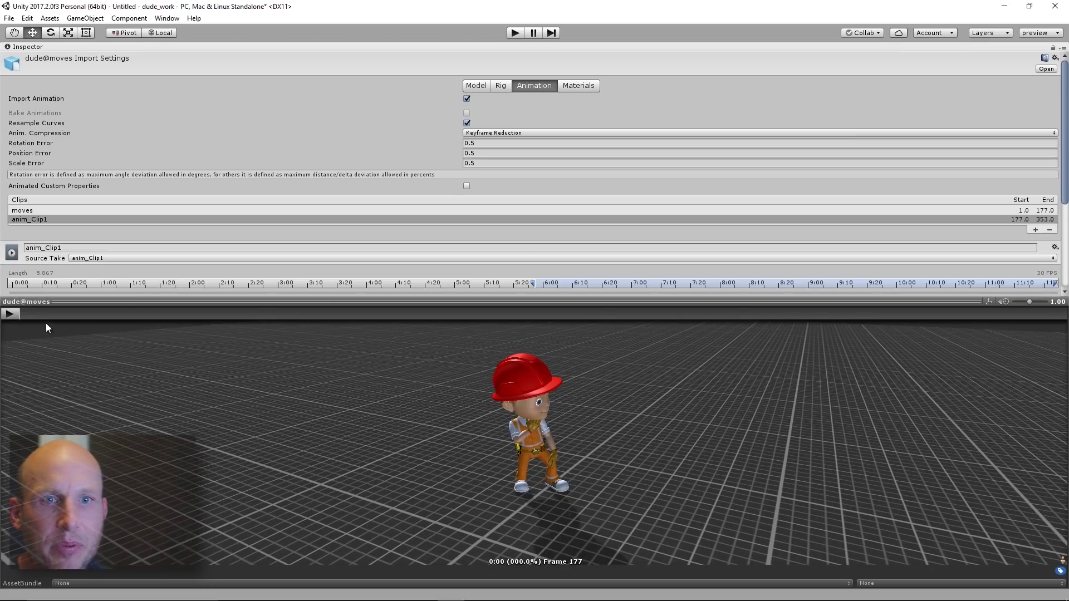
pyautogui.click(12, 313)
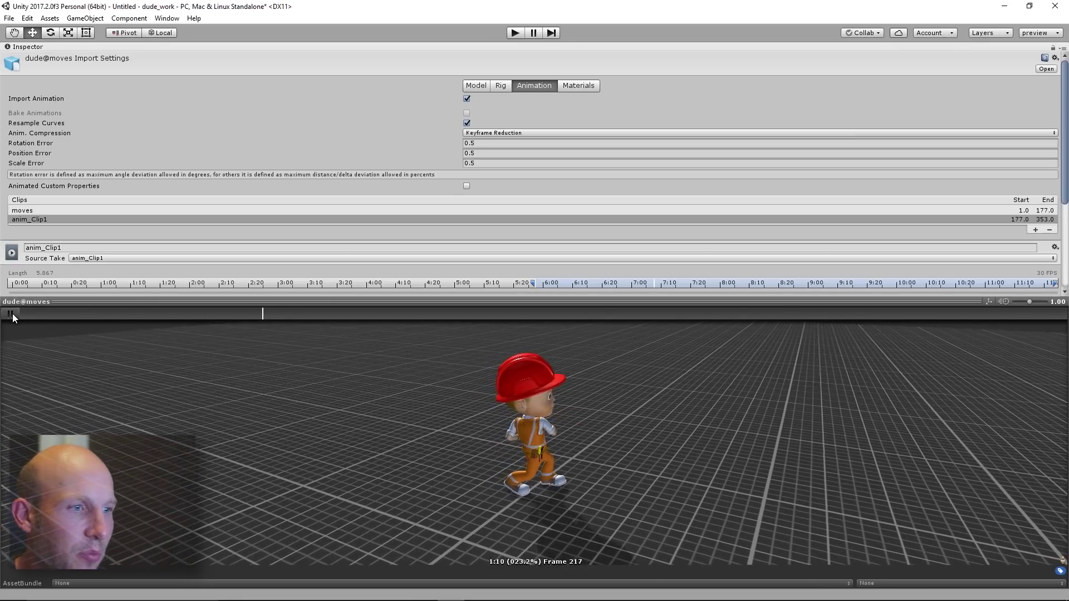
# - Change the selected clip's source take to anim_Clip2 and play its preview
pyautogui.click(115, 259)
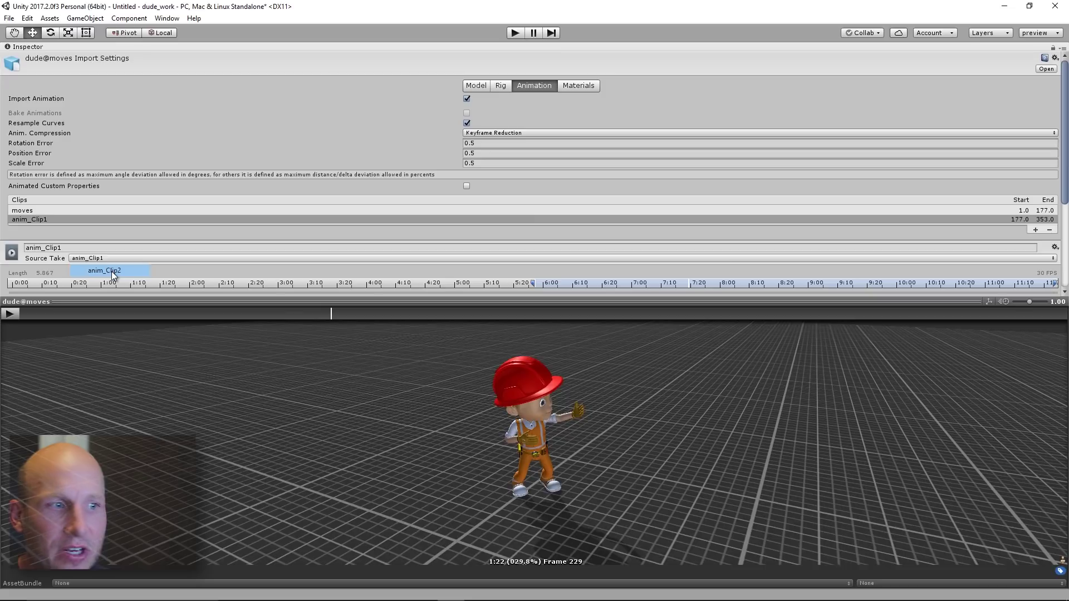
pyautogui.click(112, 272)
pyautogui.click(12, 314)
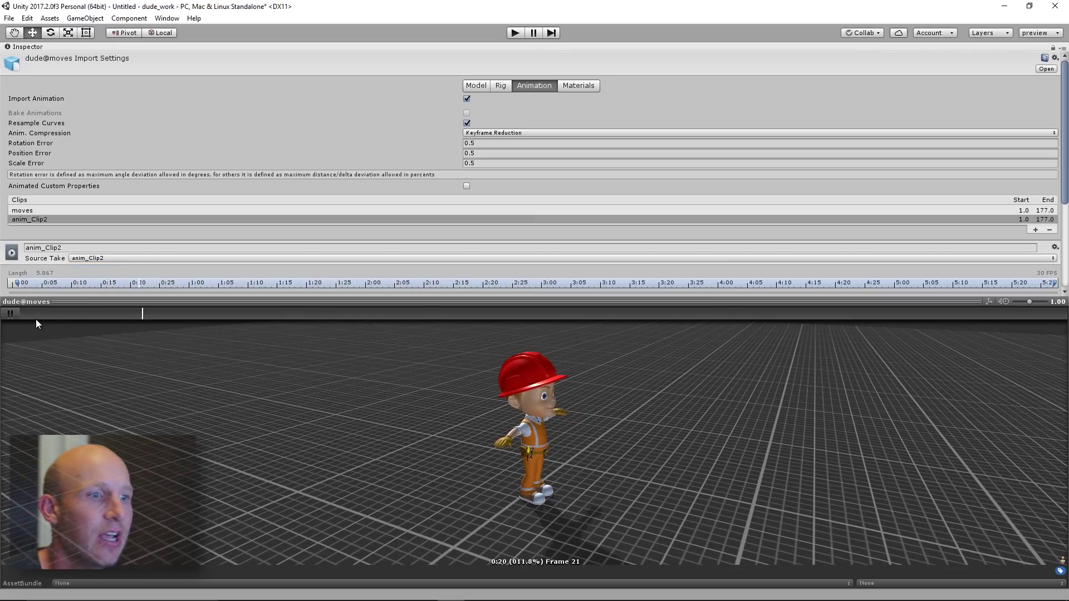